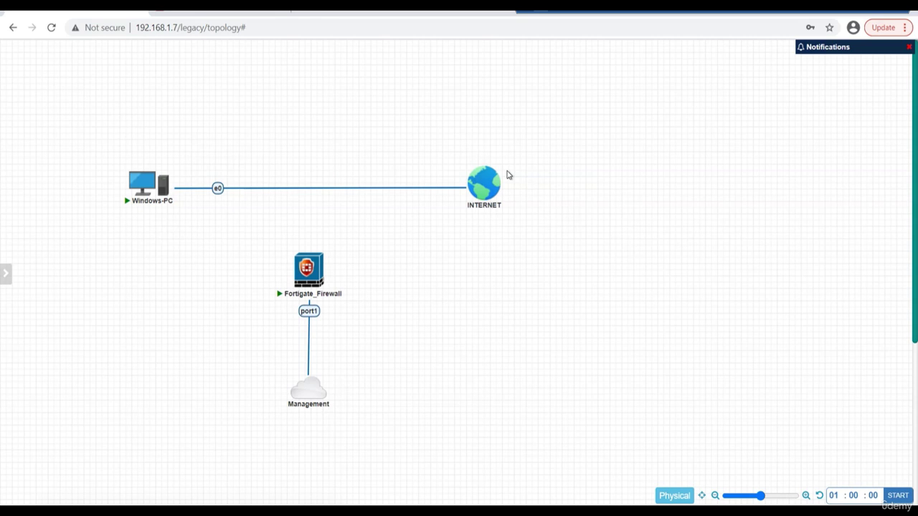
# Step: Add a text label reading 10.0.137.0/24 and place it above the link between Windows-PC and INTERNET
pyautogui.rightClick(343, 130)
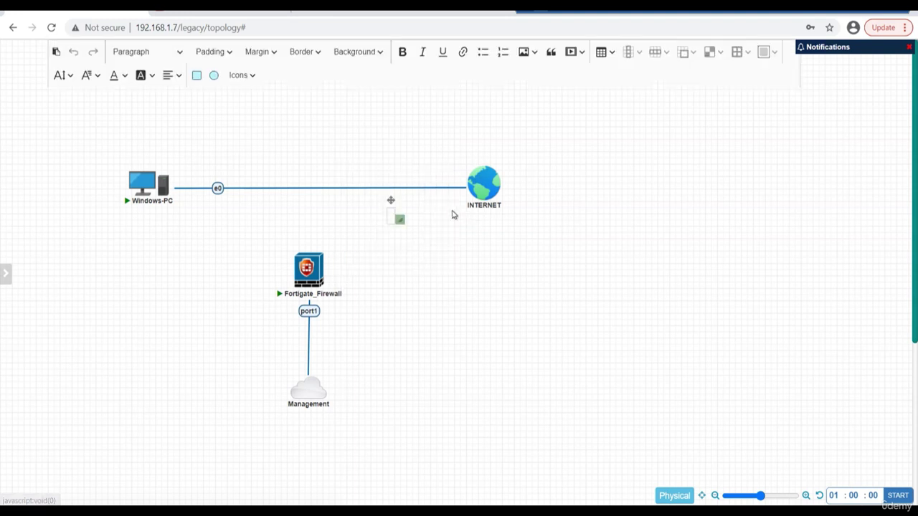
pyautogui.click(387, 210)
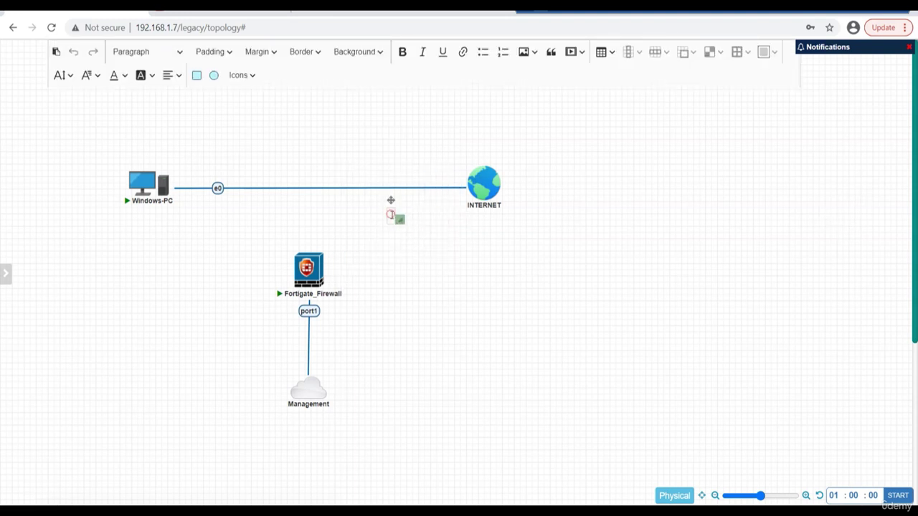
pyautogui.write('10.0.137.0/24')
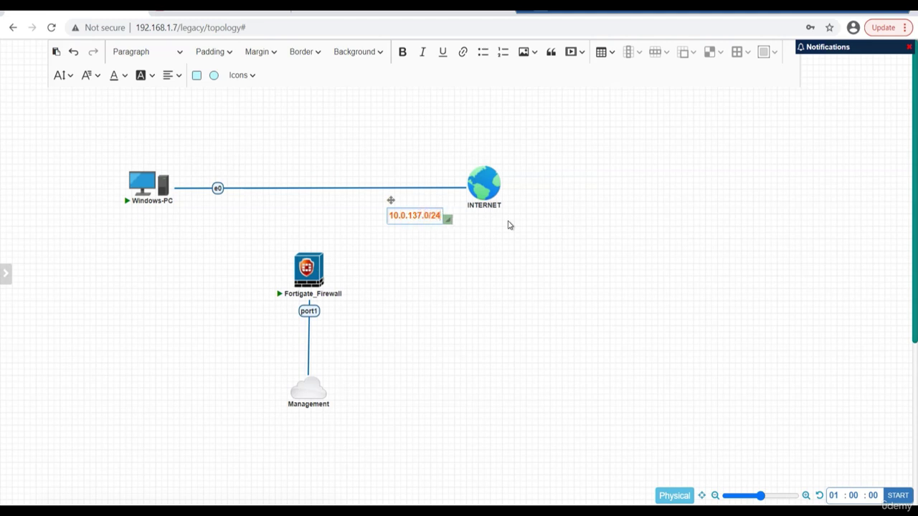
pyautogui.moveTo(391, 200); pyautogui.dragTo(373, 127)
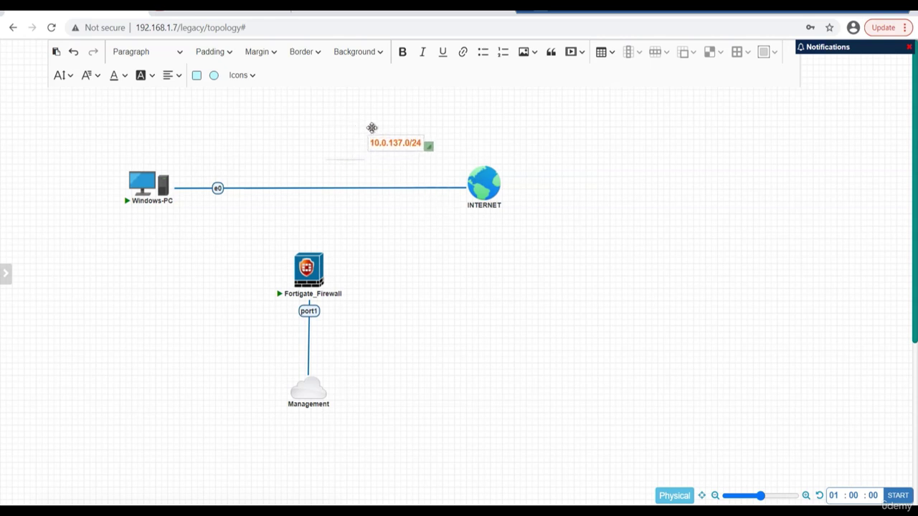
pyautogui.click(405, 165)
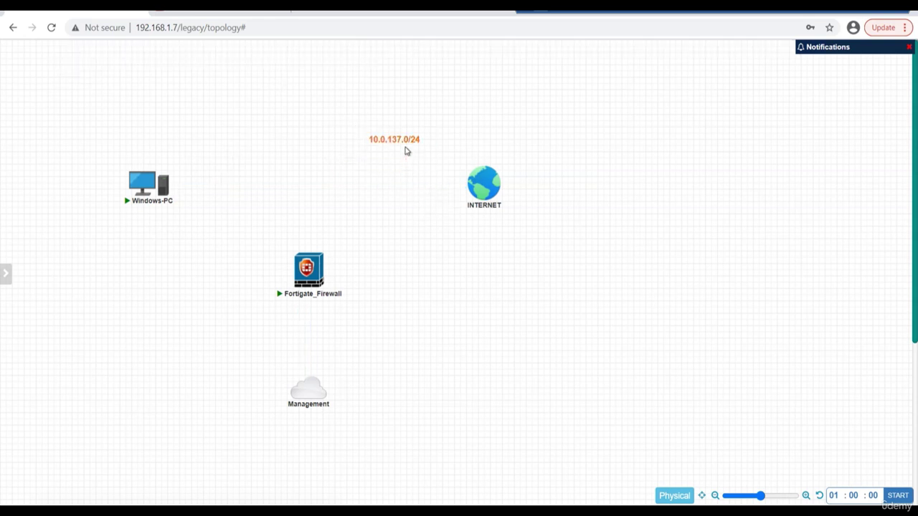
# Step: Duplicate the 10.0.137.0/24 label and open the copy near the INTERNET node for text editing
pyautogui.rightClick(404, 141)
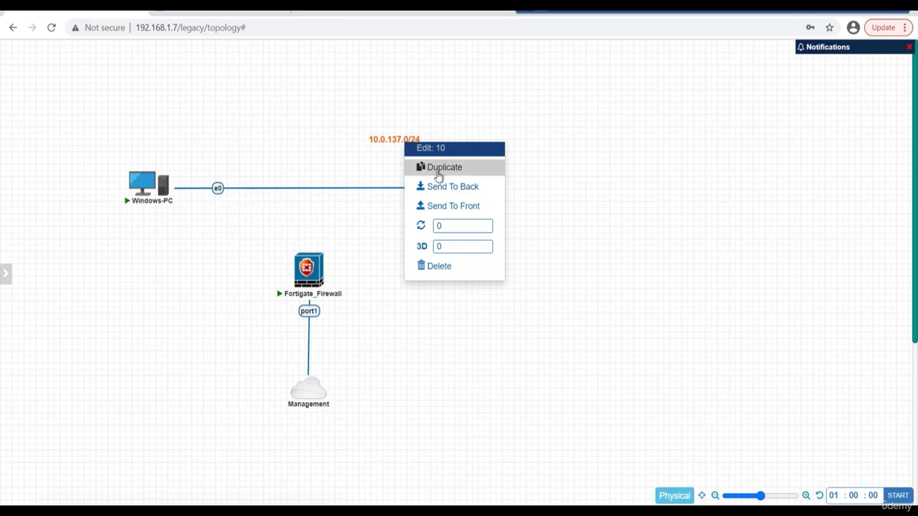
pyautogui.click(437, 172)
pyautogui.click(409, 168)
pyautogui.moveTo(440, 160); pyautogui.dragTo(447, 164)
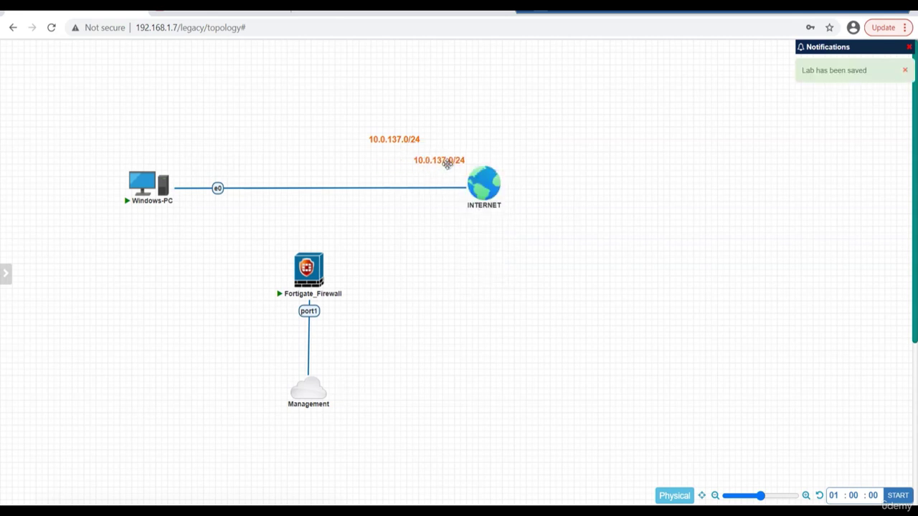
pyautogui.click(453, 167)
pyautogui.click(463, 170)
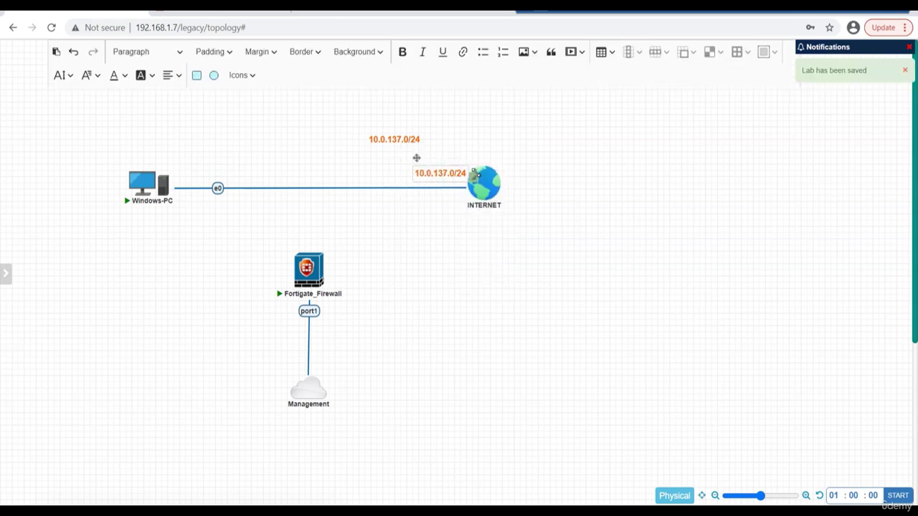
# Step: Replace the copied label's text with .254 and position it right beside the INTERNET node
pyautogui.doubleClick(459, 174)
pyautogui.press('BackSpace')
pyautogui.press('BackSpace')
pyautogui.press('BackSpace')
pyautogui.press('BackSpace')
pyautogui.press('BackSpace')
pyautogui.press('BackSpace')
pyautogui.press('BackSpace')
pyautogui.press('BackSpace')
pyautogui.press('BackSpace')
pyautogui.press('BackSpace')
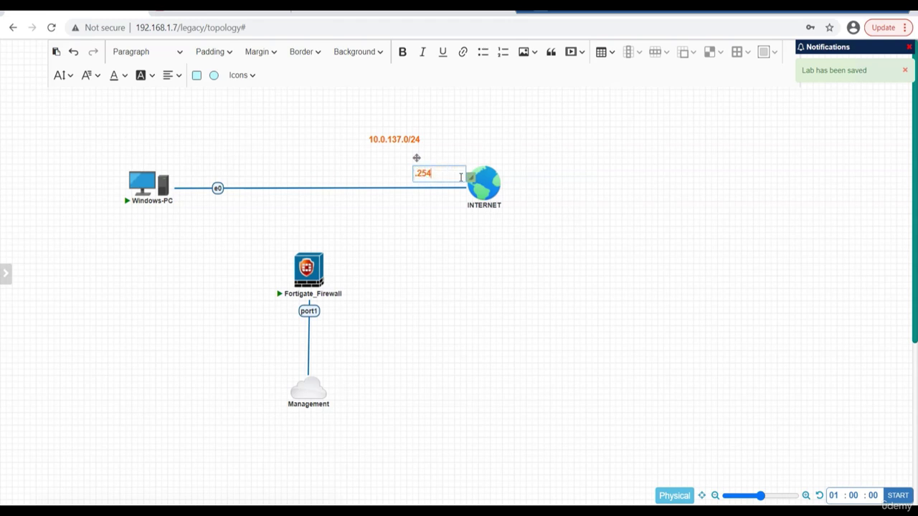
pyautogui.write('.254')
pyautogui.click(455, 137)
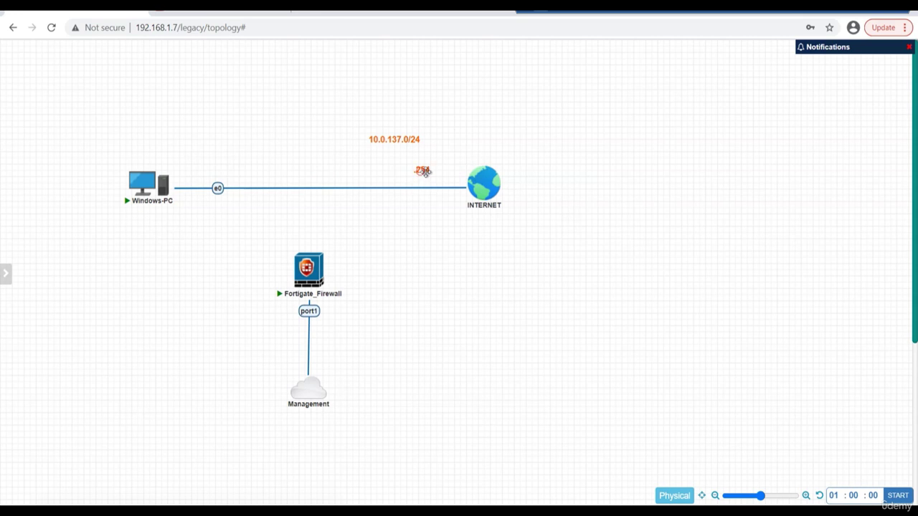
pyautogui.moveTo(425, 172); pyautogui.dragTo(453, 181)
# Step: Open the Windows-PC console and launch a MobaXterm local terminal on its desktop
pyautogui.click(133, 166)
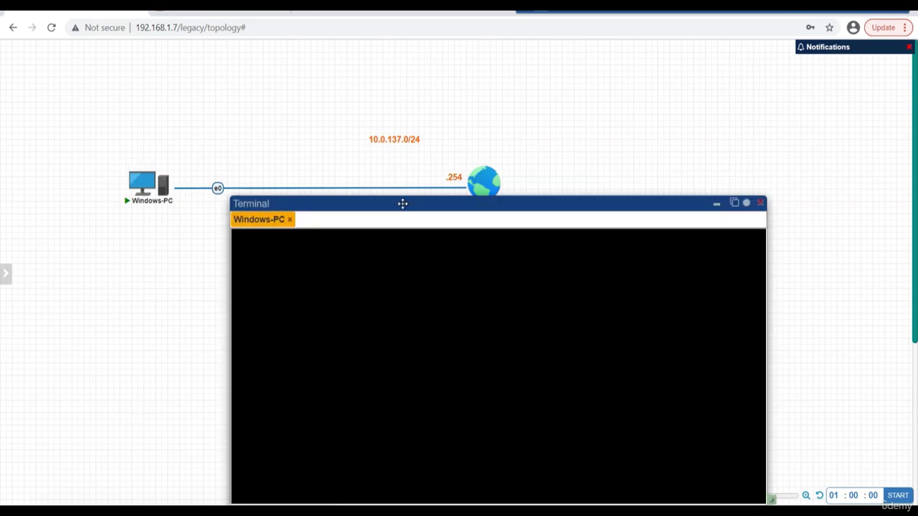
pyautogui.moveTo(402, 203); pyautogui.dragTo(428, 88)
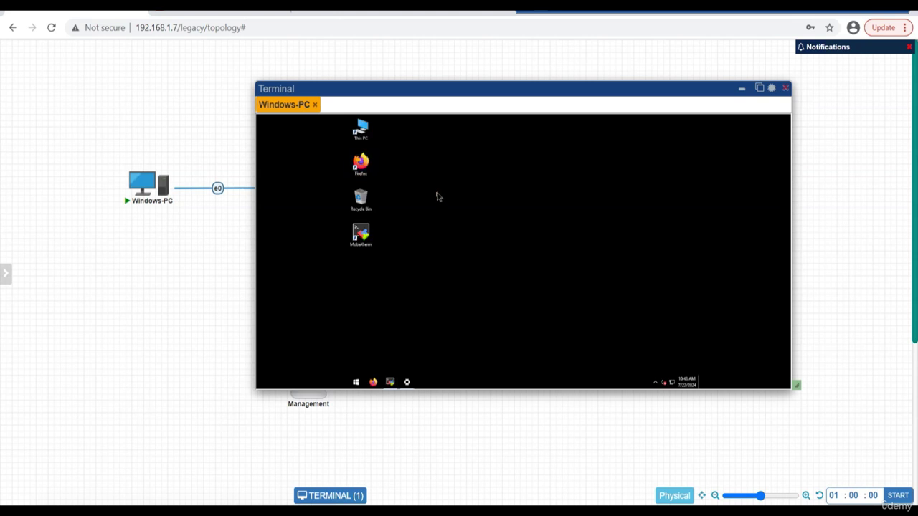
pyautogui.doubleClick(354, 229)
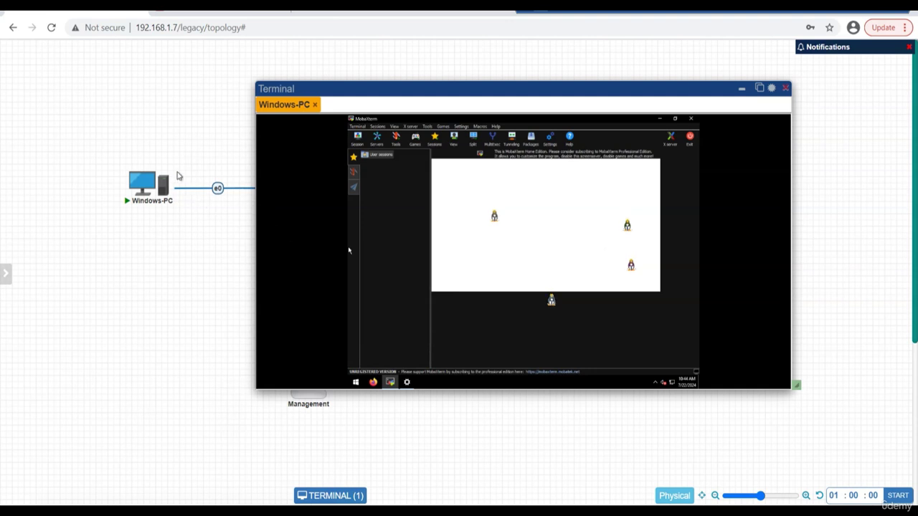
pyautogui.click(592, 318)
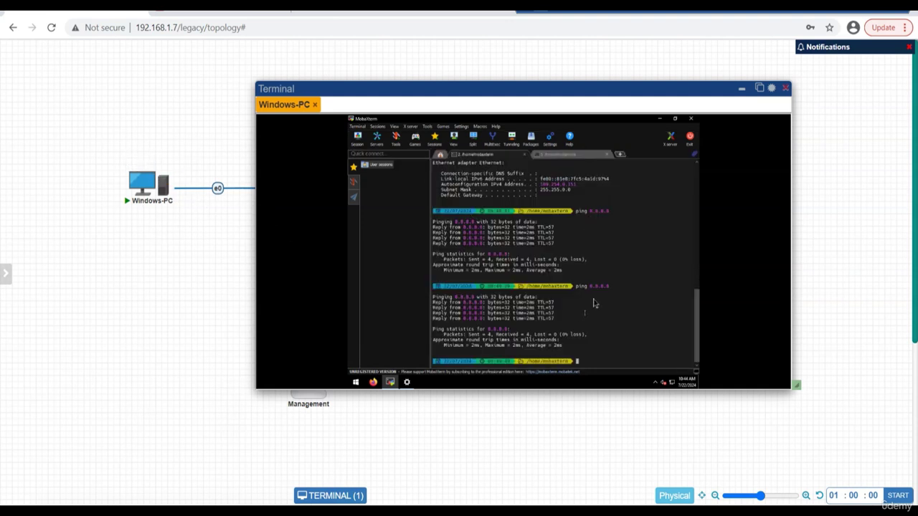
# Step: Run ipconfig on Windows-PC, read its IPv4 address and gateway in an enlarged console, and return to the topology
pyautogui.press('Return')
pyautogui.press('Return')
pyautogui.hotkey('ctrl', 'l')
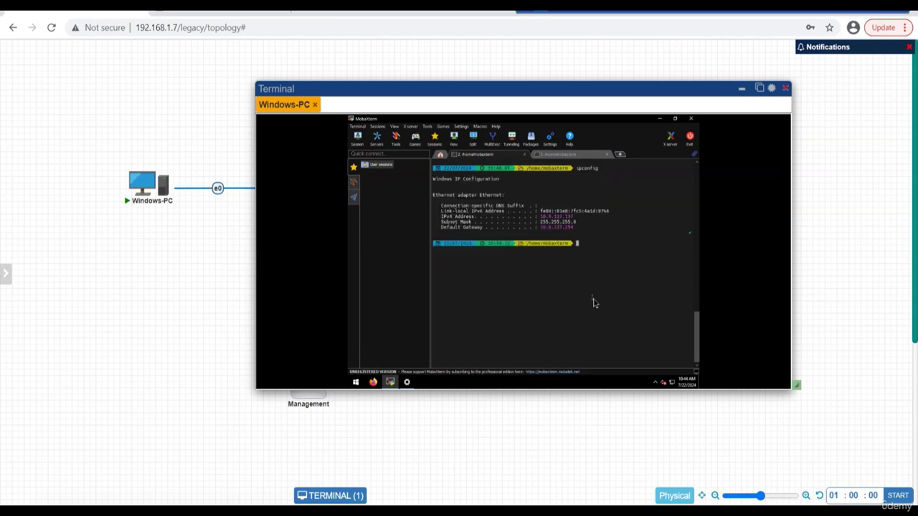
pyautogui.click(760, 92)
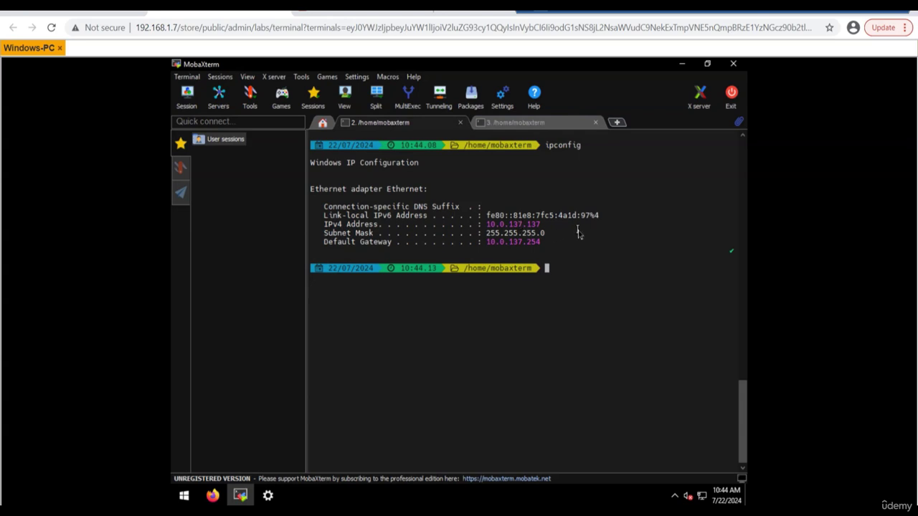
pyautogui.hotkey('ctrl', 'w')
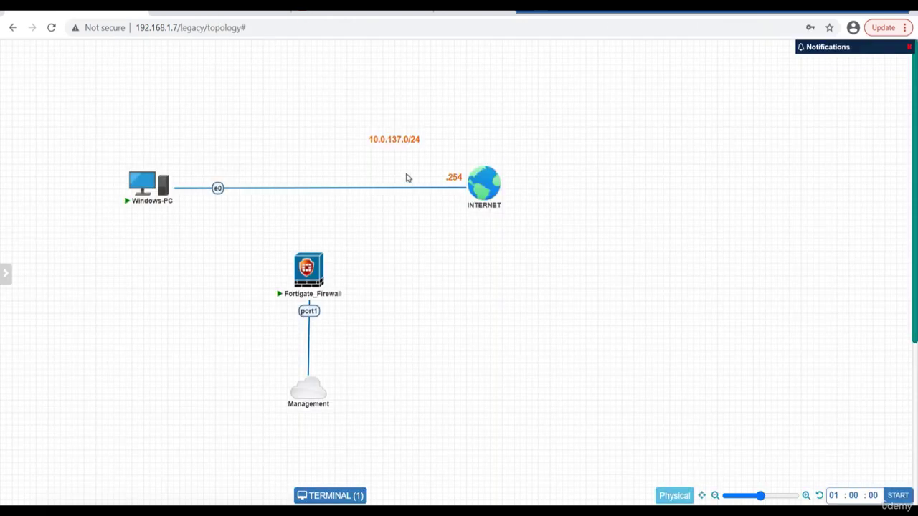
# Step: Duplicate the 10.0.137.0/24 label, place the copy beside Windows-PC and change its text to 10.0.137.137/24
pyautogui.rightClick(399, 138)
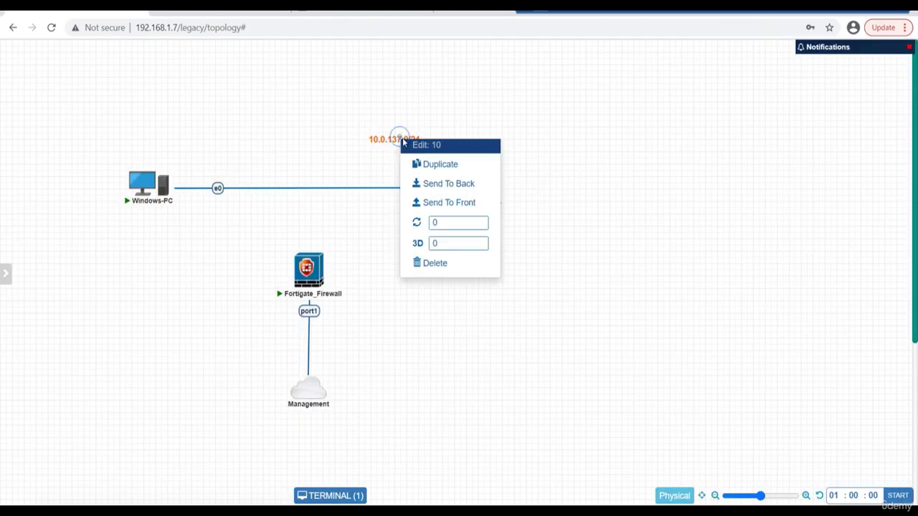
pyautogui.click(428, 165)
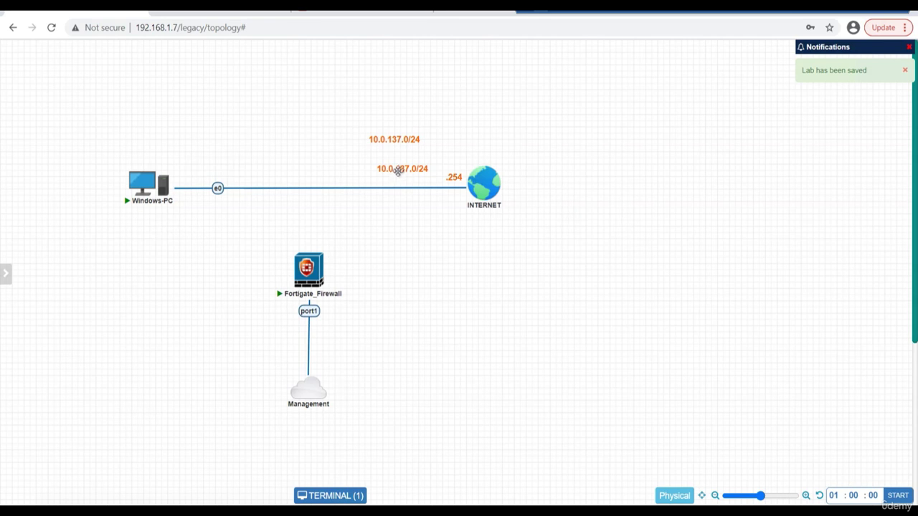
pyautogui.moveTo(398, 170); pyautogui.dragTo(194, 166)
pyautogui.doubleClick(204, 167)
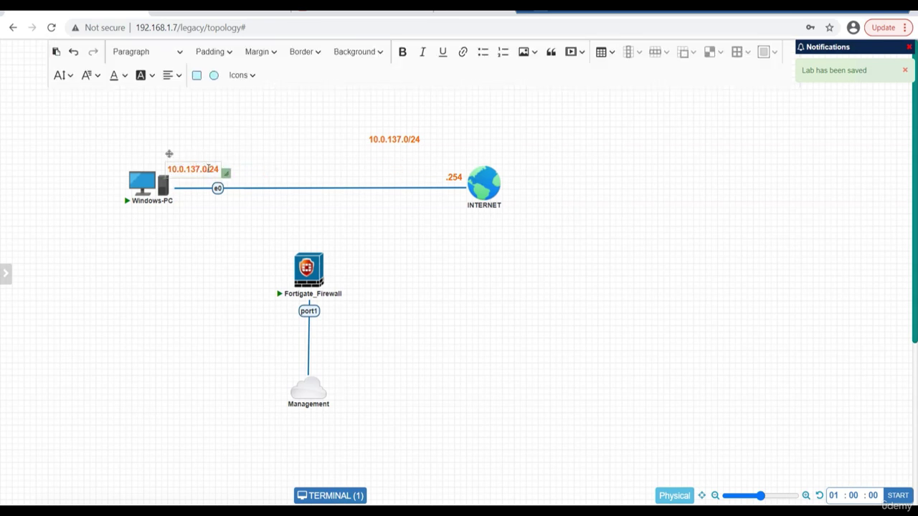
pyautogui.click(208, 169)
pyautogui.press('BackSpace')
pyautogui.write('137')
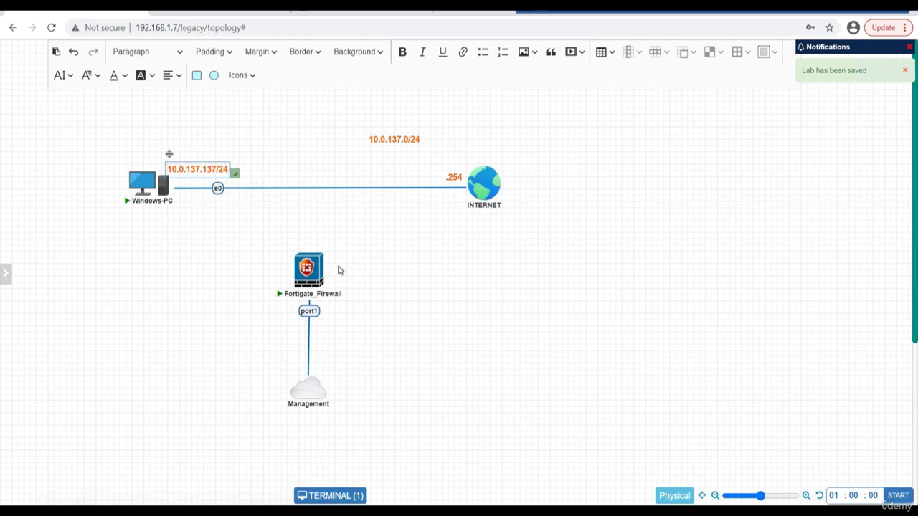
pyautogui.click(483, 268)
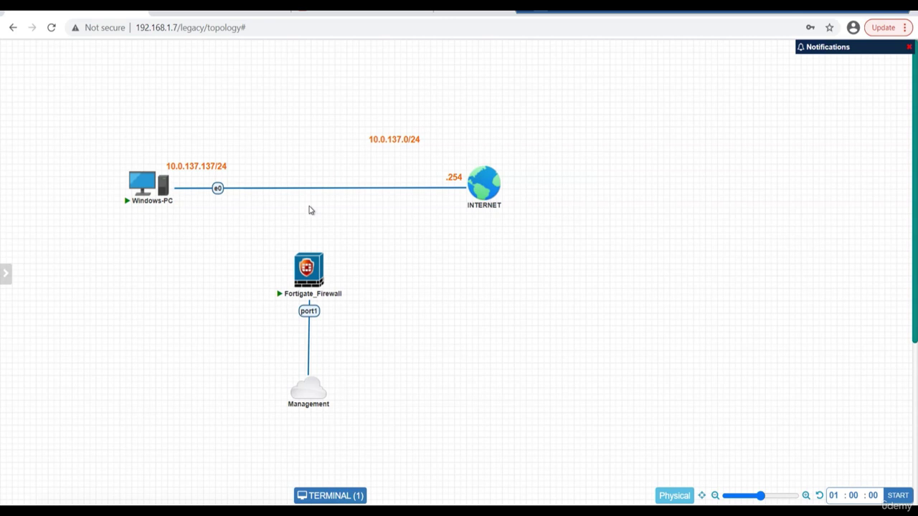
# Step: Delete the link between Windows-PC and INTERNET and move Fortigate_Firewall into the space between them
pyautogui.rightClick(217, 190)
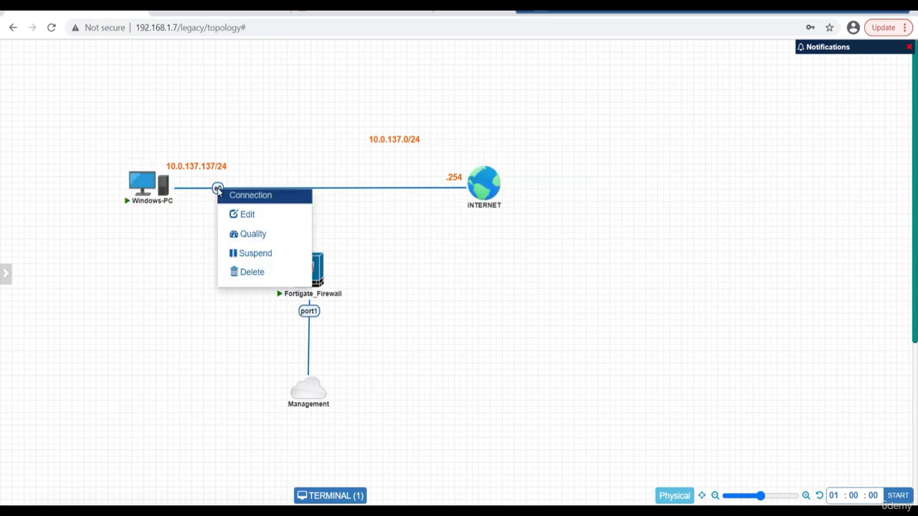
pyautogui.click(242, 272)
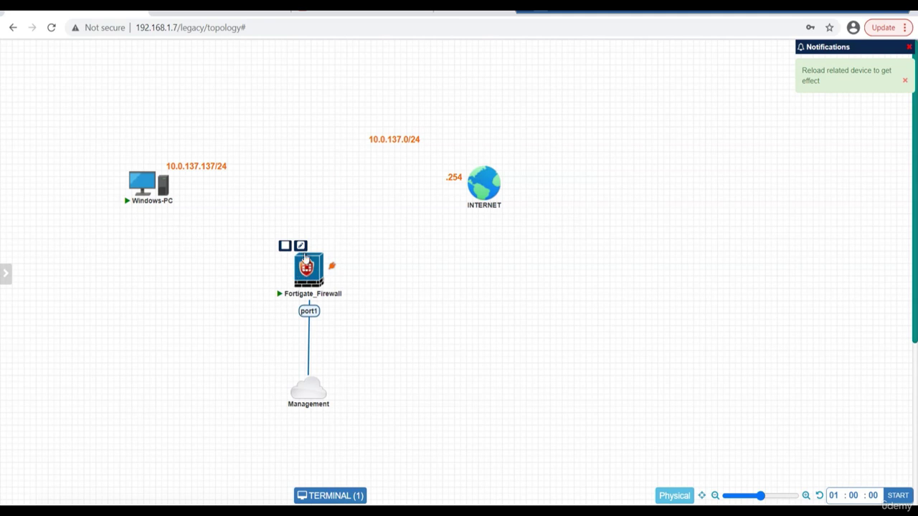
pyautogui.moveTo(306, 272); pyautogui.dragTo(304, 195)
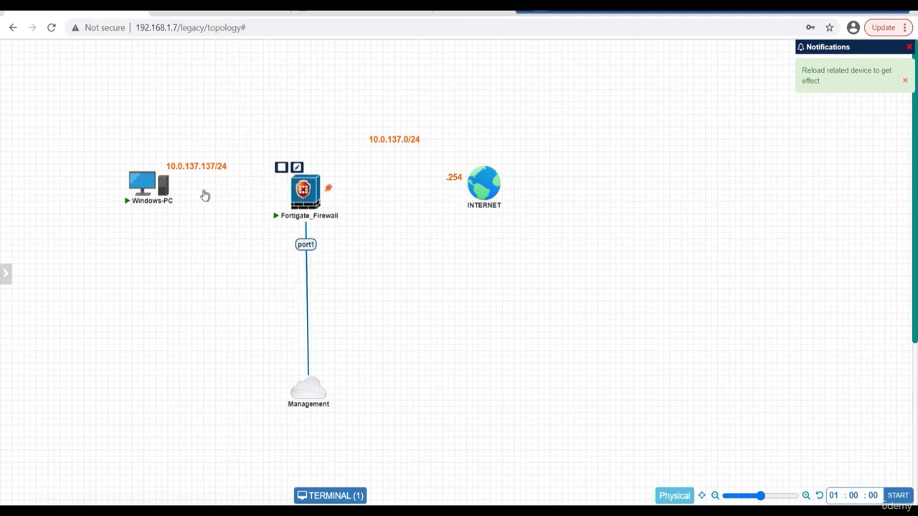
# Step: Connect Windows-PC interface e0 to Fortigate_Firewall port2
pyautogui.moveTo(166, 188)
pyautogui.moveTo(174, 187); pyautogui.dragTo(281, 191)
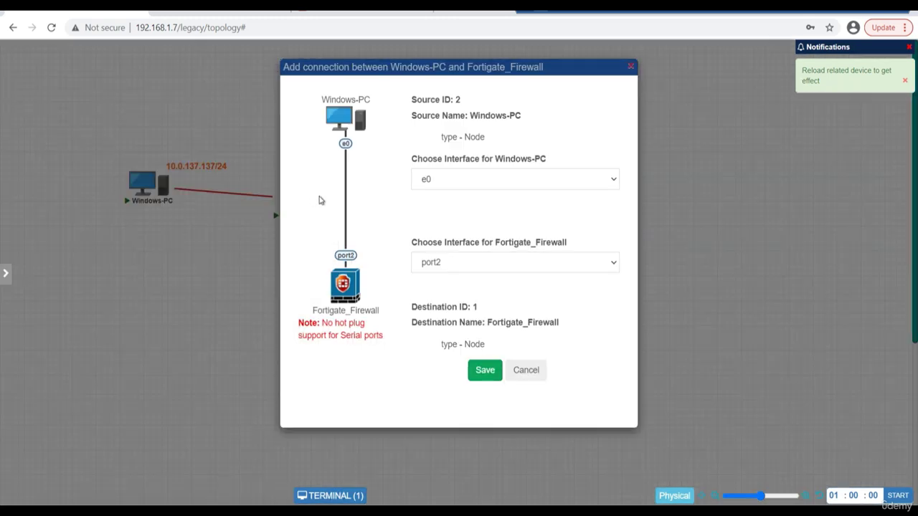
pyautogui.click(487, 378)
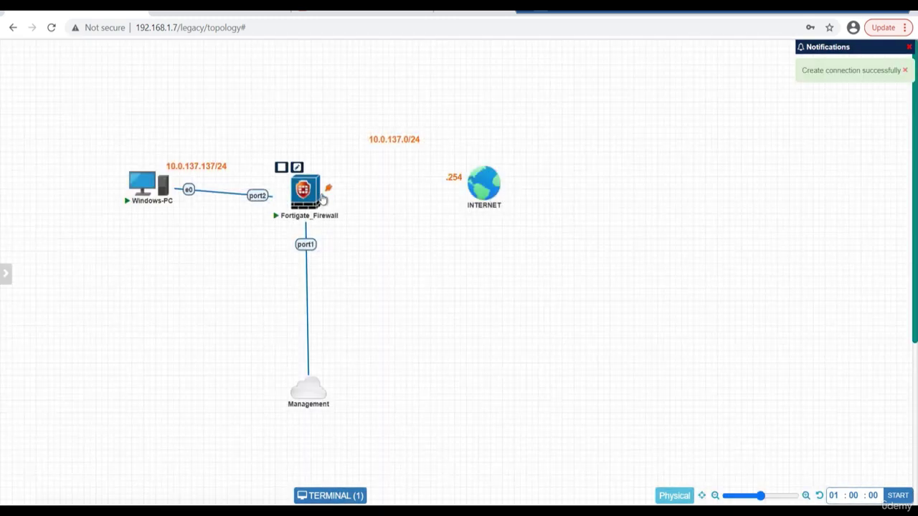
# Step: Connect Fortigate_Firewall port3 to the INTERNET node and align the firewall with the other two nodes
pyautogui.moveTo(329, 190); pyautogui.dragTo(473, 189)
pyautogui.click(484, 343)
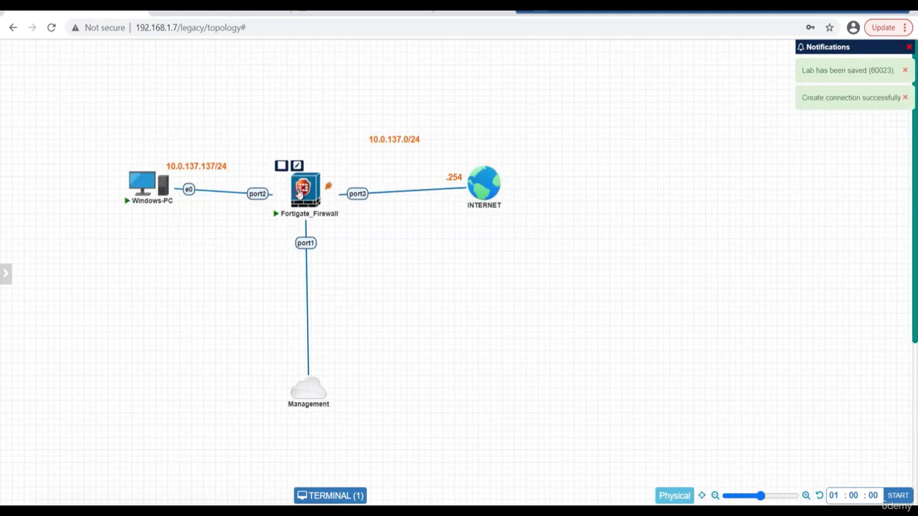
pyautogui.moveTo(297, 193); pyautogui.dragTo(299, 190)
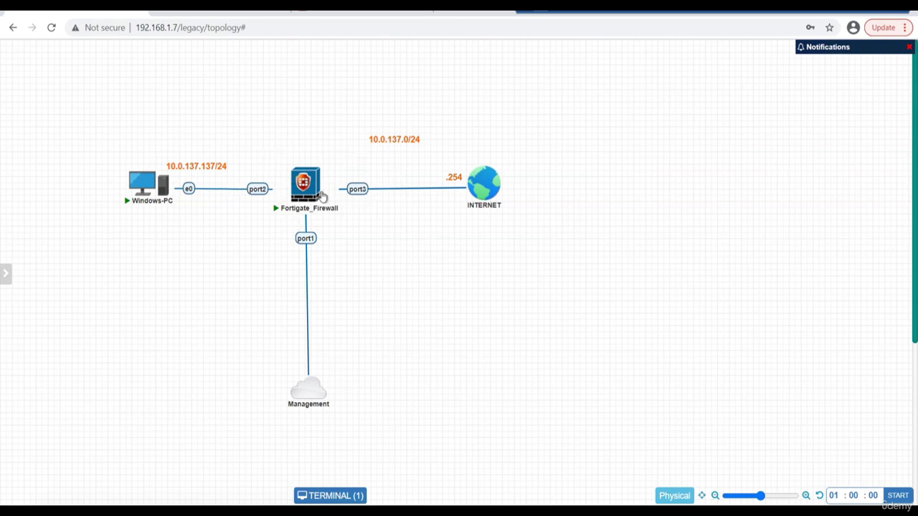
pyautogui.click(367, 191)
pyautogui.moveTo(281, 190)
pyautogui.click(147, 185)
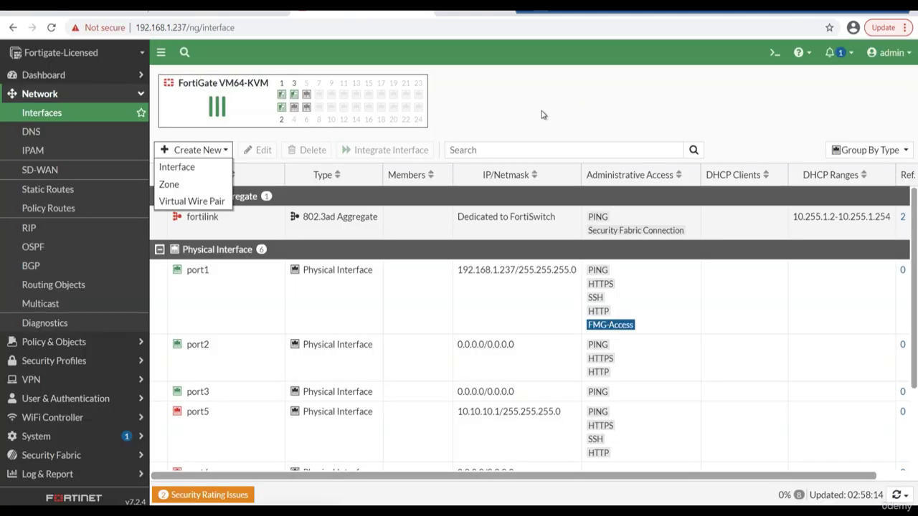
# Step: Start a new virtual wire pair from the network interfaces page
pyautogui.click(542, 114)
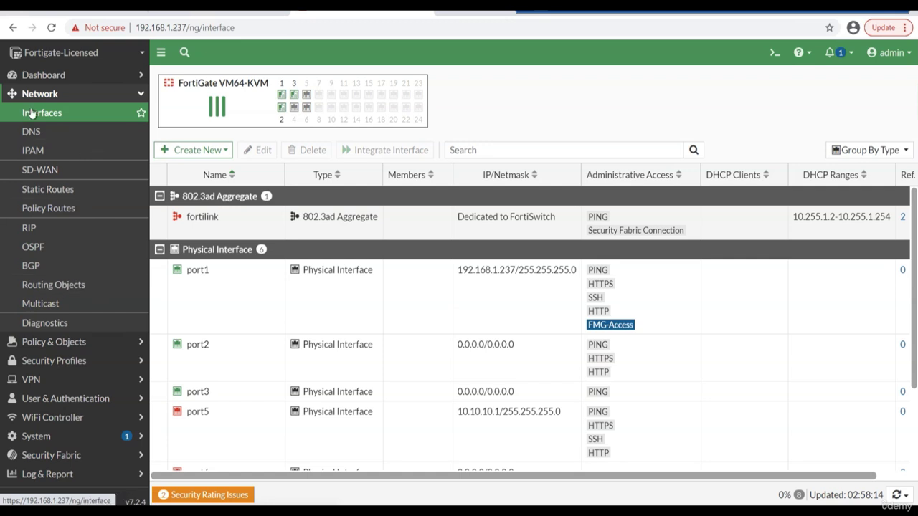
pyautogui.click(185, 150)
pyautogui.click(184, 153)
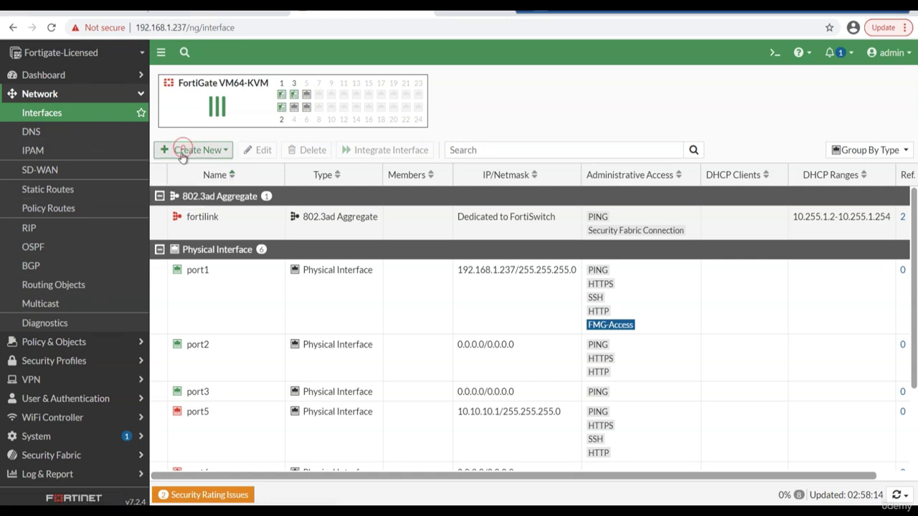
pyautogui.click(175, 151)
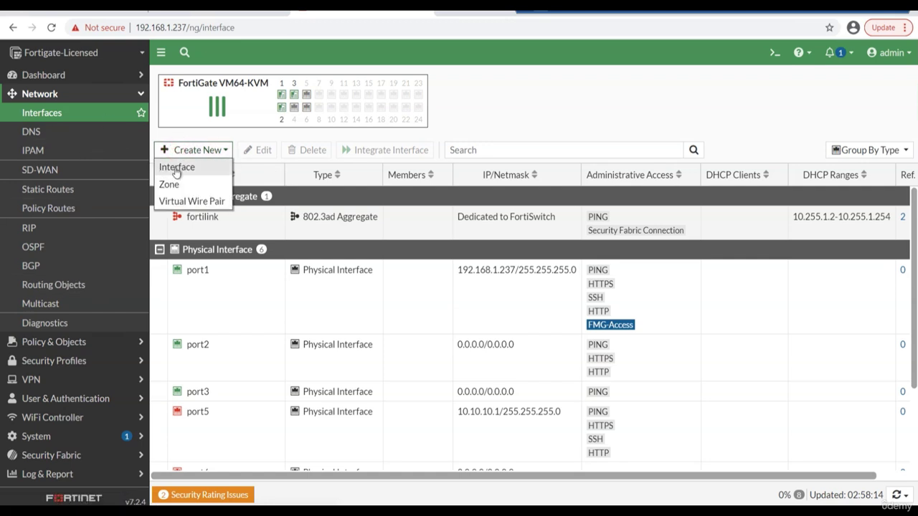
pyautogui.click(204, 204)
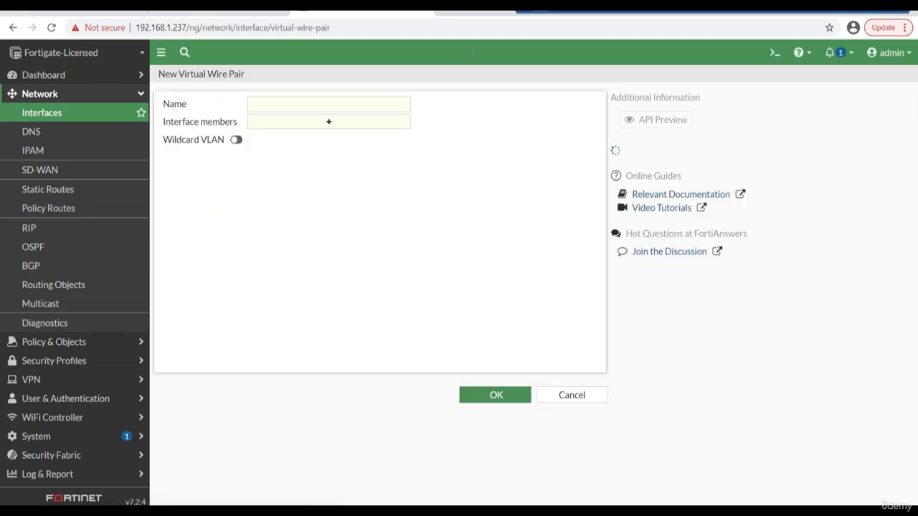
# Step: Name the new virtual wire pair v-wire
pyautogui.click(324, 104)
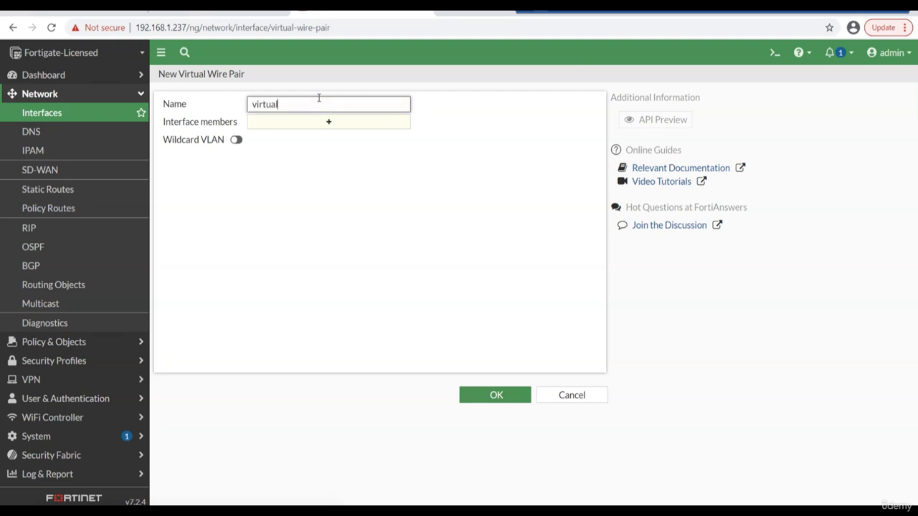
pyautogui.write('virtual-wire')
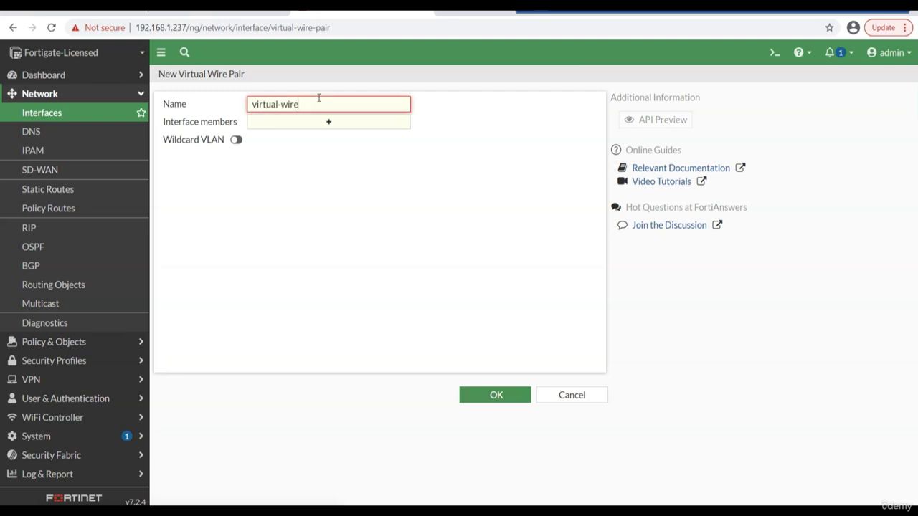
pyautogui.click(381, 250)
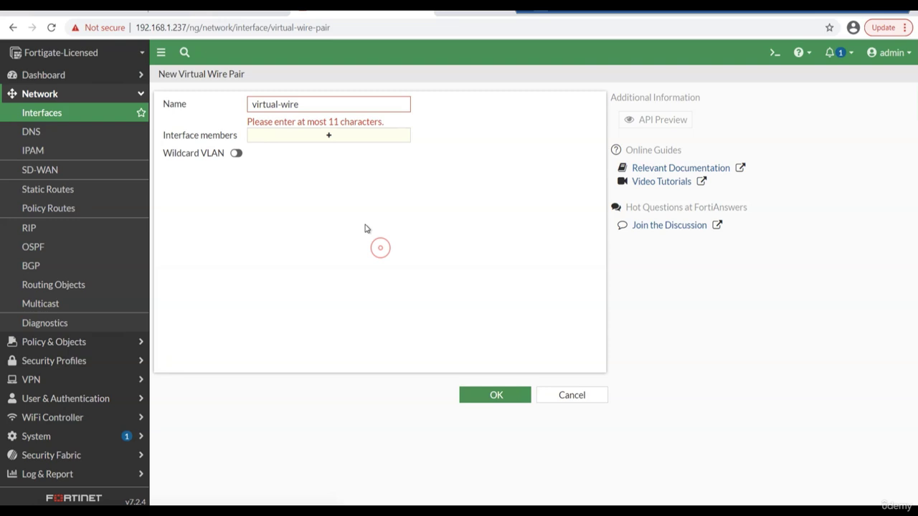
pyautogui.click(314, 106)
pyautogui.press('BackSpace')
pyautogui.press('BackSpace')
pyautogui.press('BackSpace')
pyautogui.press('BackSpace')
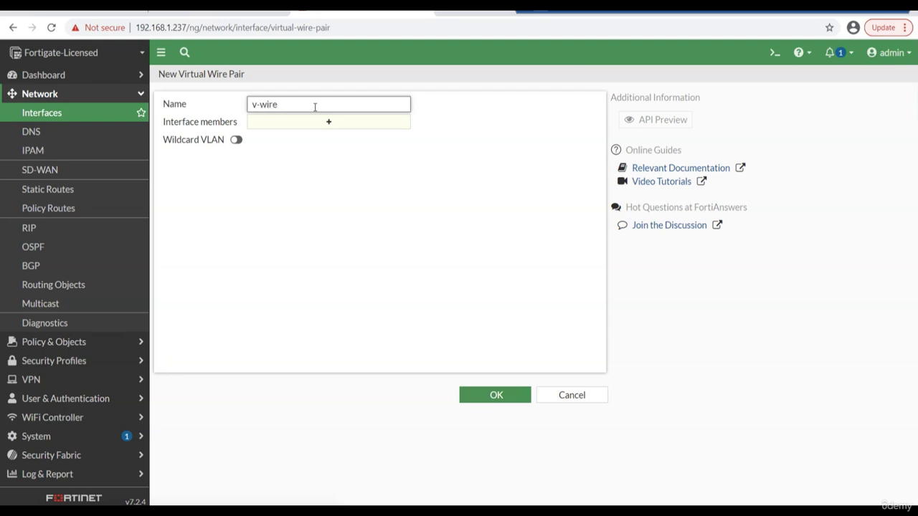
pyautogui.click(300, 244)
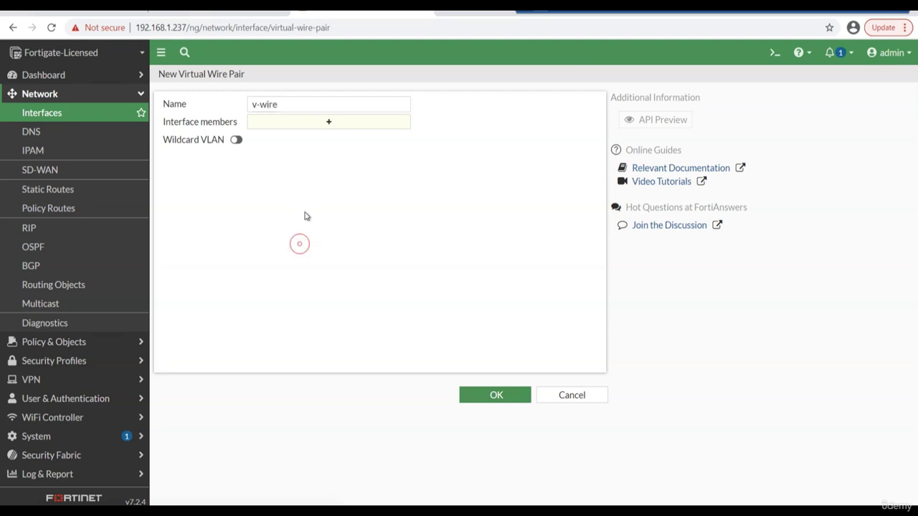
# Step: Add port2 and port3 as interface members of the v-wire pair and save it
pyautogui.click(272, 124)
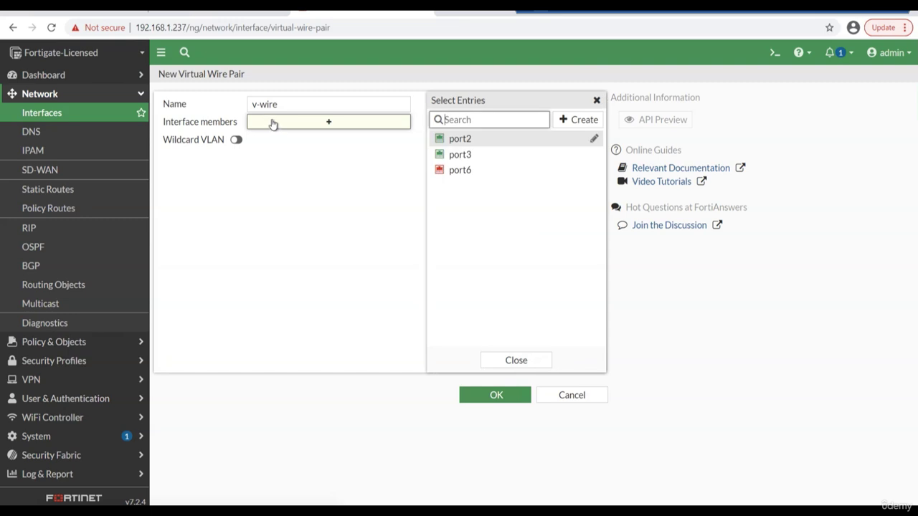
pyautogui.click(456, 143)
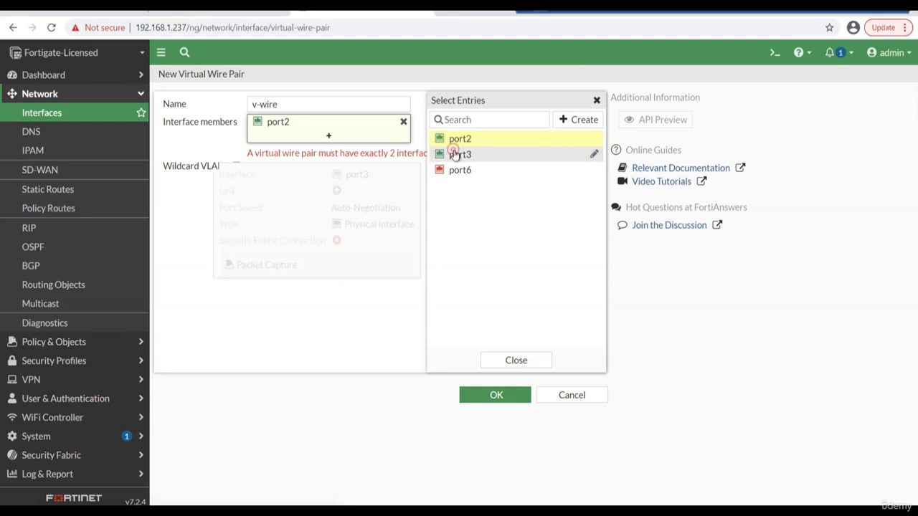
pyautogui.click(455, 154)
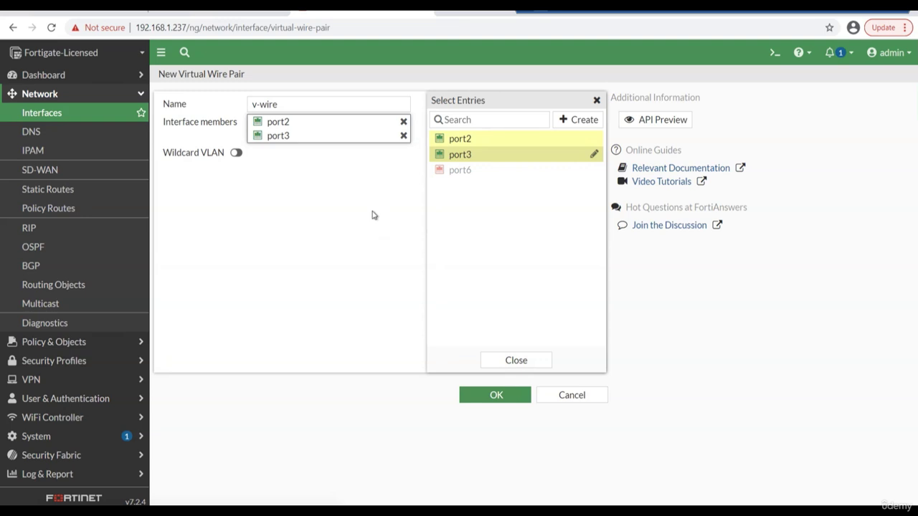
pyautogui.click(332, 247)
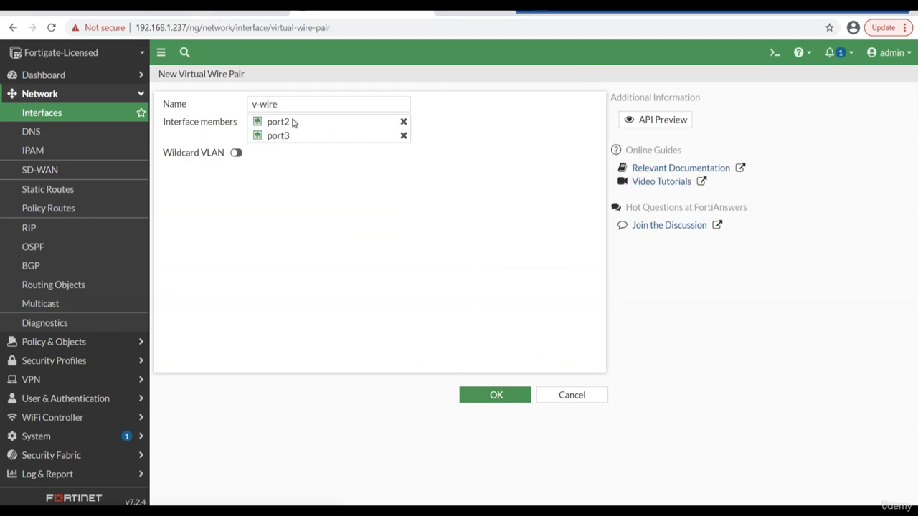
pyautogui.moveTo(346, 143)
pyautogui.click(480, 397)
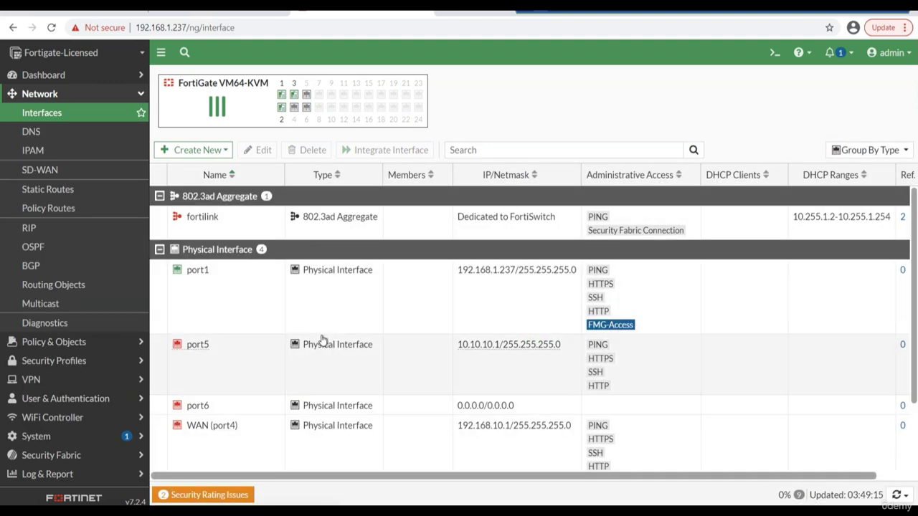
# Step: Expand the v-wire entry in the interface list and compare its member ports with the firewall links in the lab topology
pyautogui.scroll(-2, 319, 346)
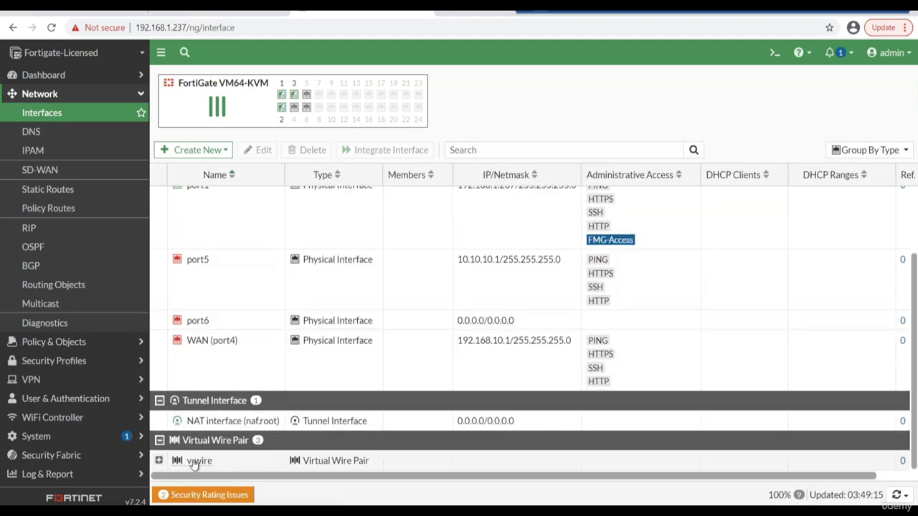
pyautogui.click(159, 461)
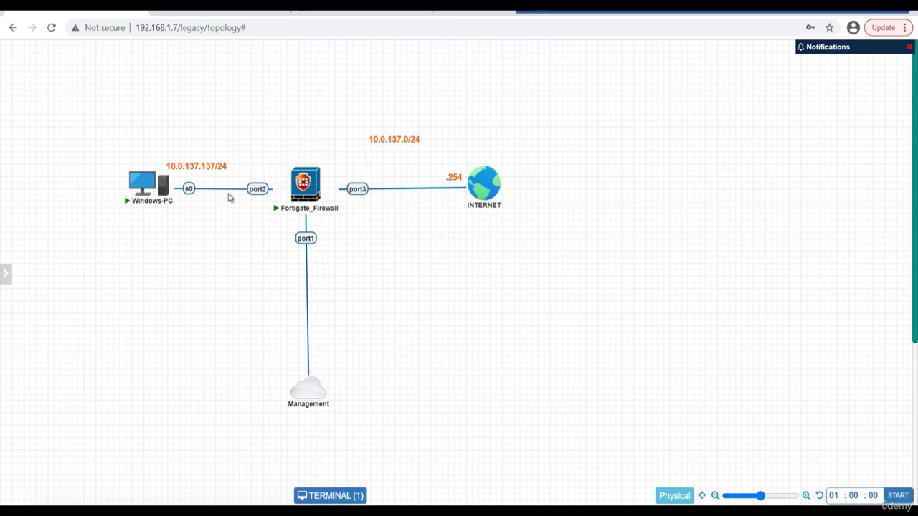
pyautogui.moveTo(280, 196)
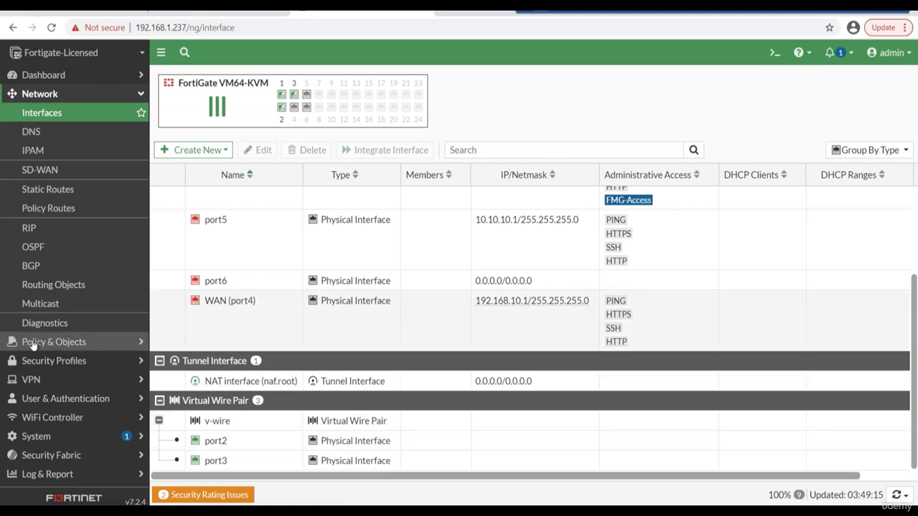
# Step: Start a new firewall virtual wire pair policy and name it v-wire-1
pyautogui.click(32, 343)
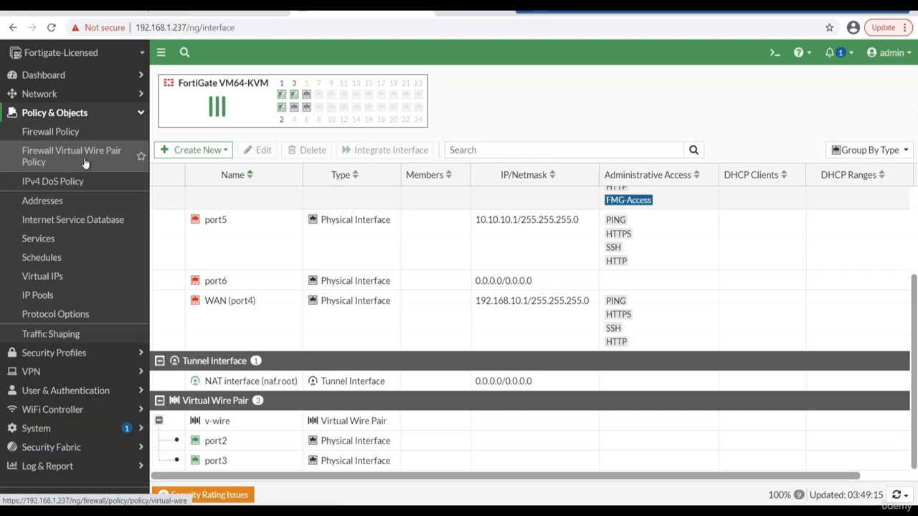
pyautogui.click(85, 163)
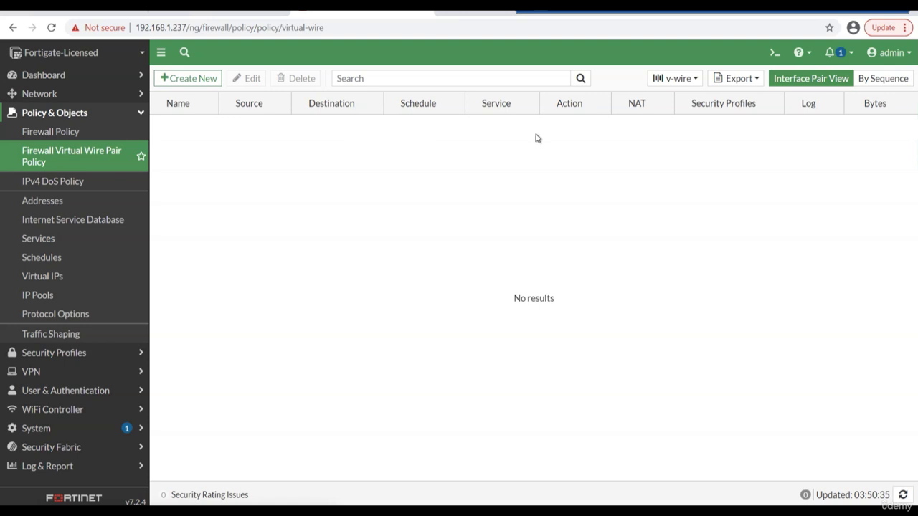
pyautogui.click(206, 80)
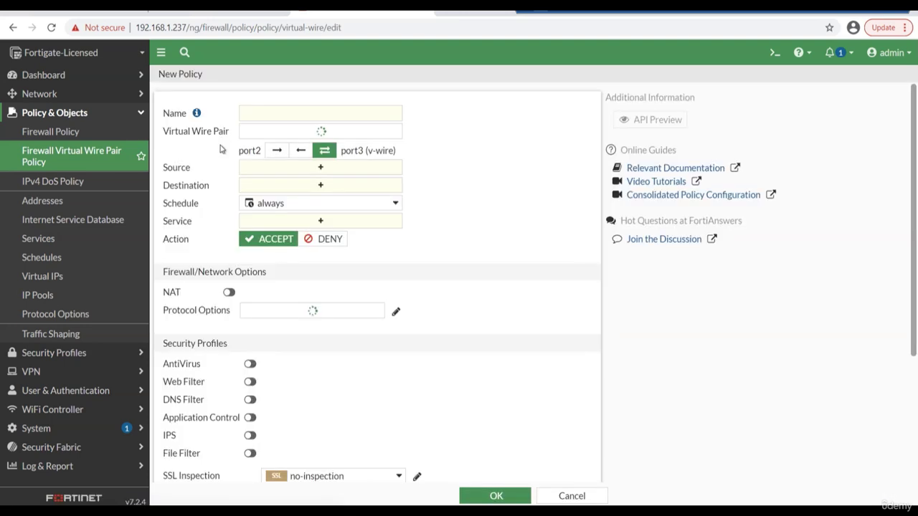
pyautogui.click(293, 114)
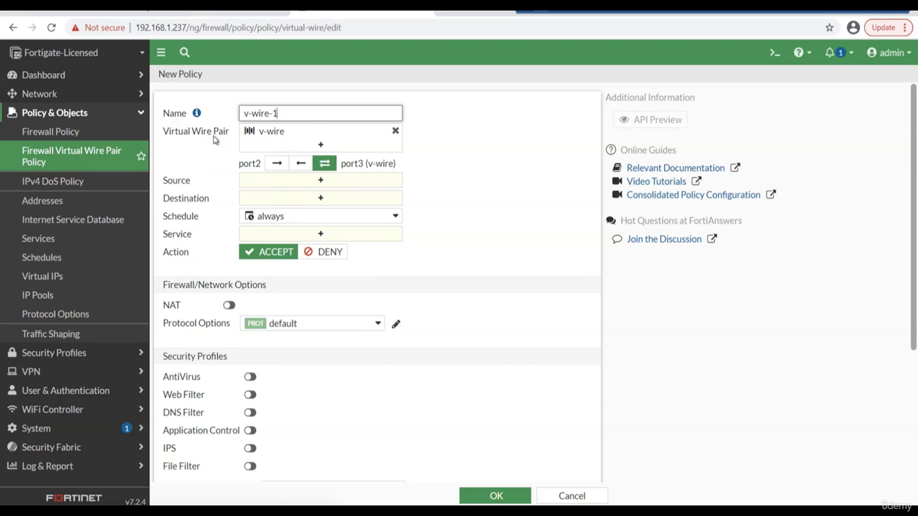
# Step: Examine the policy's virtual wire pair selection and its port direction options against the lab topology
pyautogui.moveTo(270, 144)
pyautogui.click(321, 145)
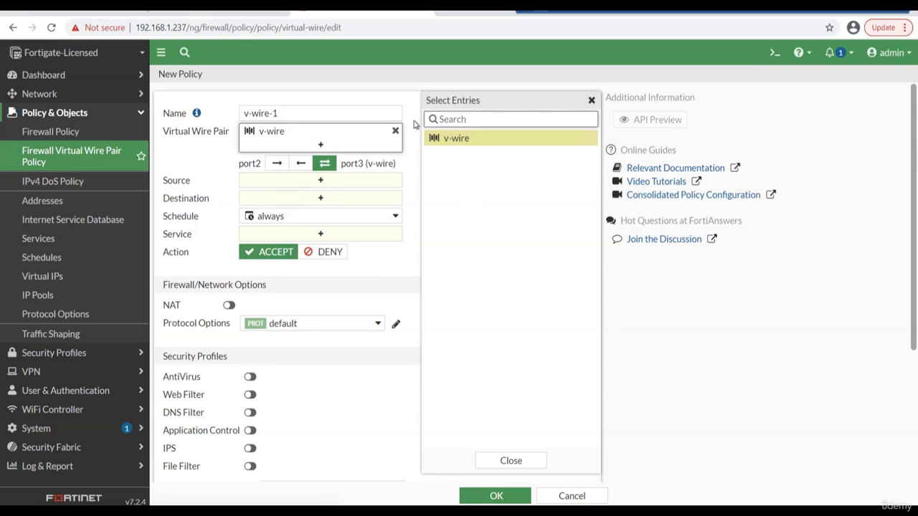
pyautogui.moveTo(437, 144)
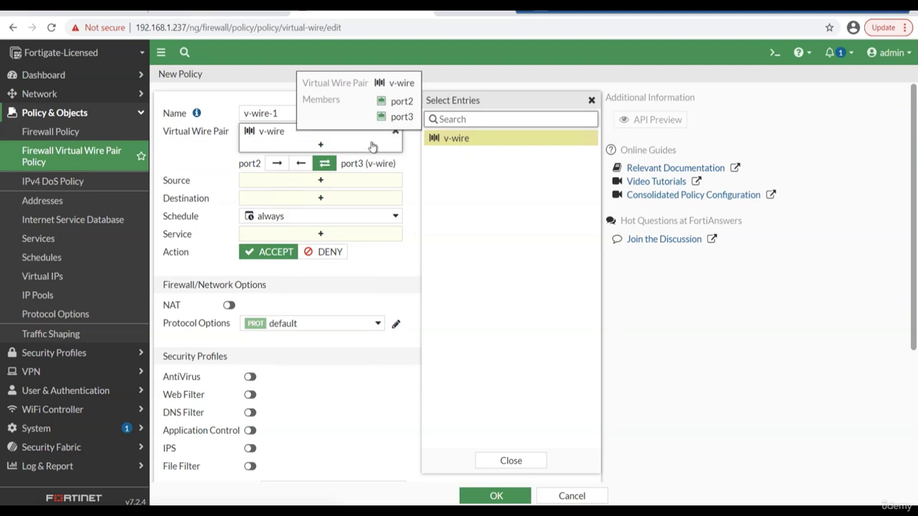
pyautogui.click(412, 160)
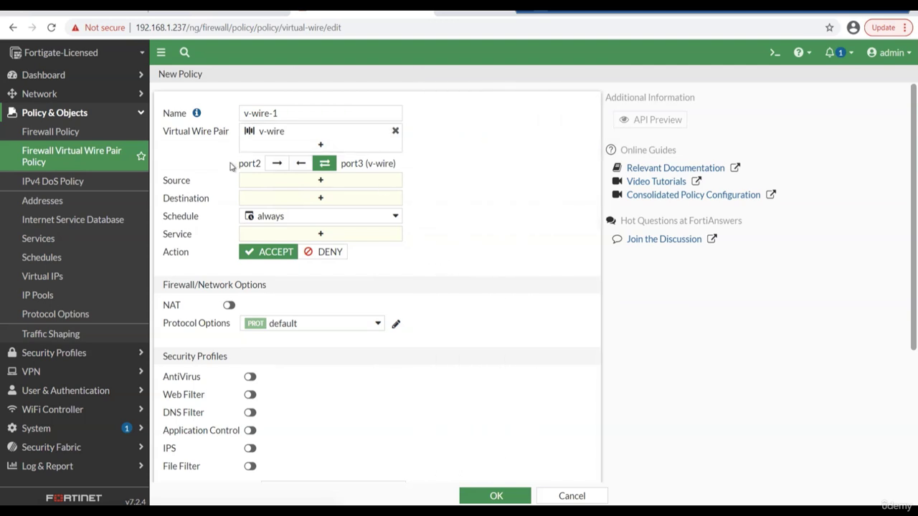
pyautogui.moveTo(232, 163); pyautogui.dragTo(443, 171)
pyautogui.click(443, 171)
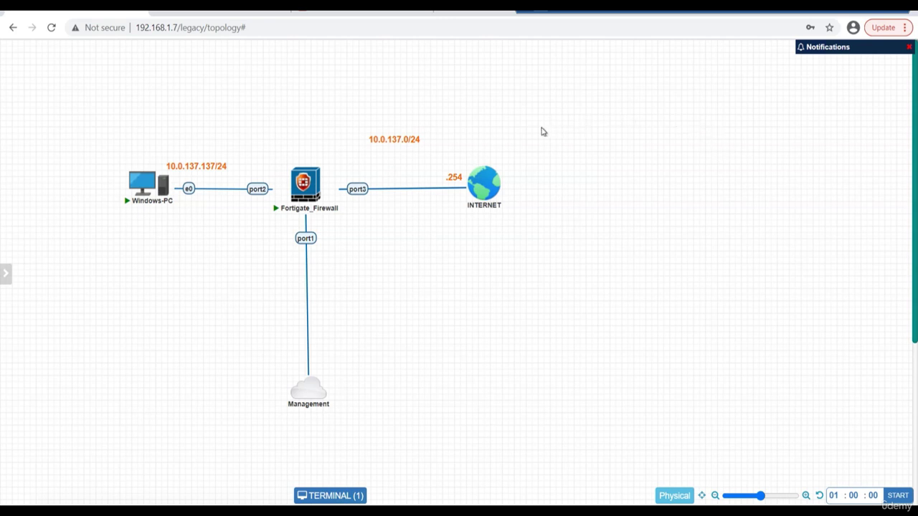
pyautogui.moveTo(334, 170)
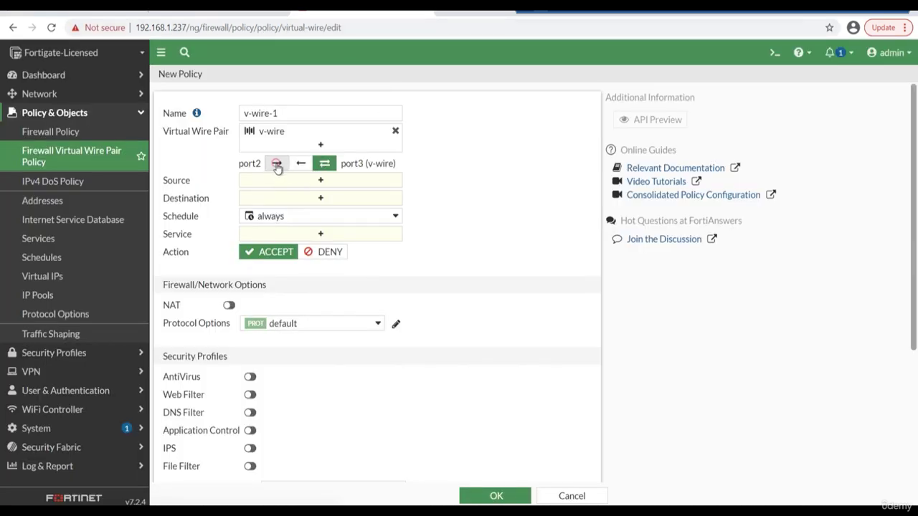
# Step: Try the one-way traffic directions between port2 and port3 in the v-wire-1 policy, finishing with port2 to port3
pyautogui.click(272, 164)
pyautogui.click(301, 166)
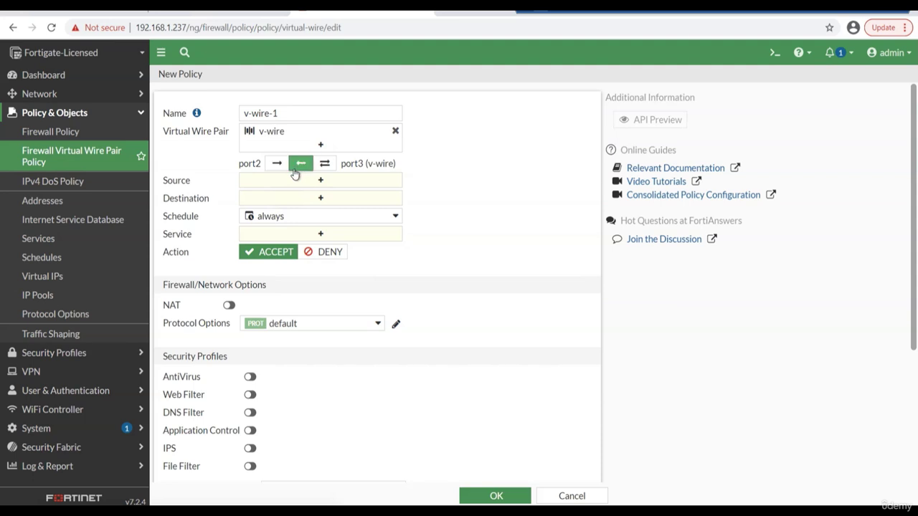
pyautogui.click(277, 164)
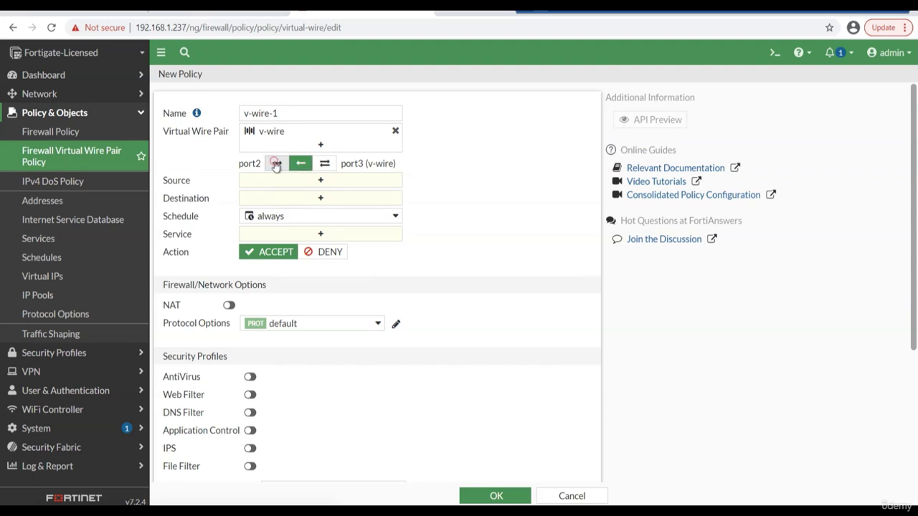
pyautogui.moveTo(237, 169); pyautogui.dragTo(263, 166)
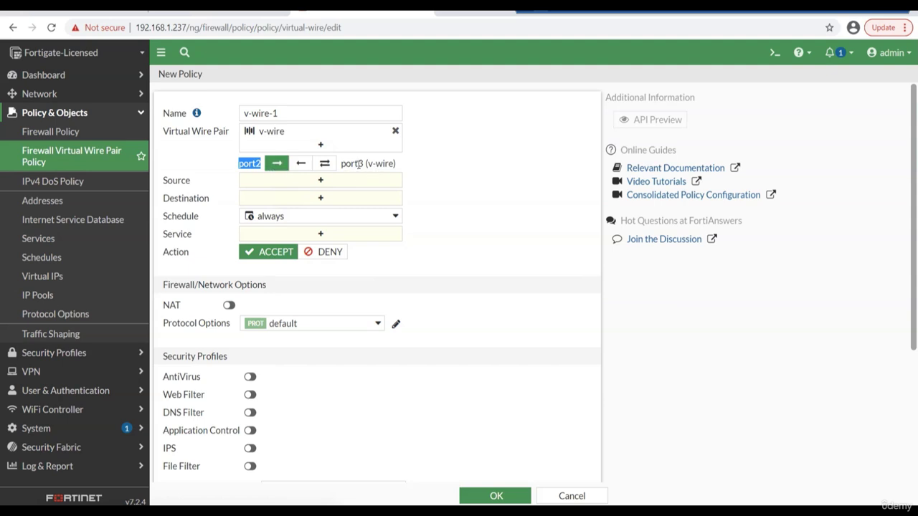
pyautogui.click(302, 166)
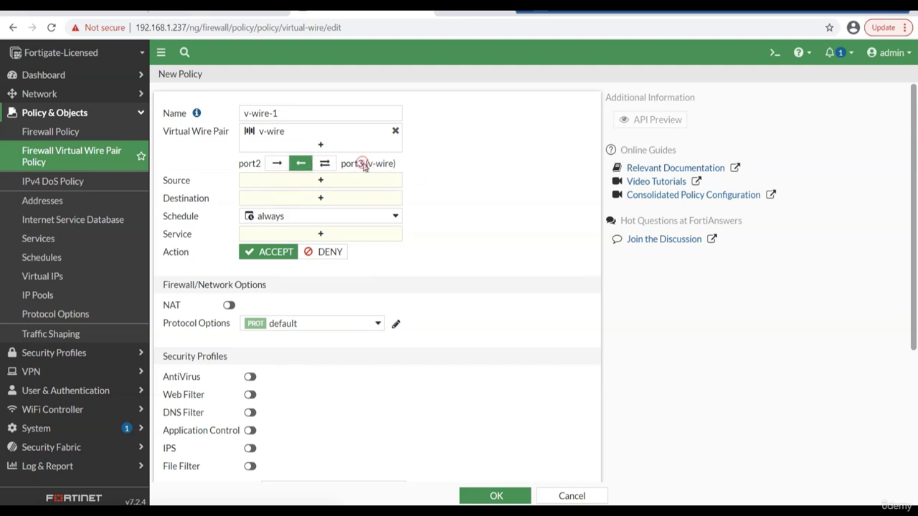
pyautogui.moveTo(364, 163); pyautogui.dragTo(342, 166)
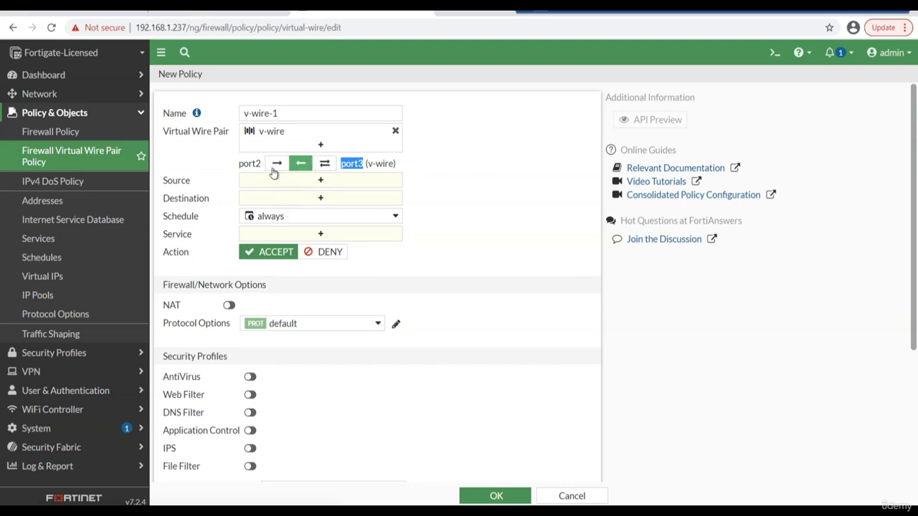
pyautogui.moveTo(261, 163); pyautogui.dragTo(240, 167)
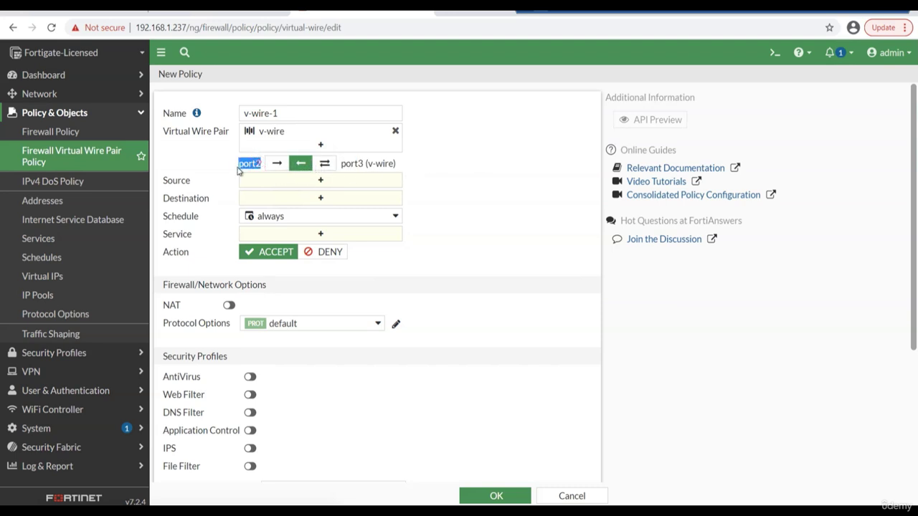
pyautogui.click(488, 185)
pyautogui.click(240, 164)
pyautogui.moveTo(239, 167); pyautogui.dragTo(264, 164)
pyautogui.click(277, 164)
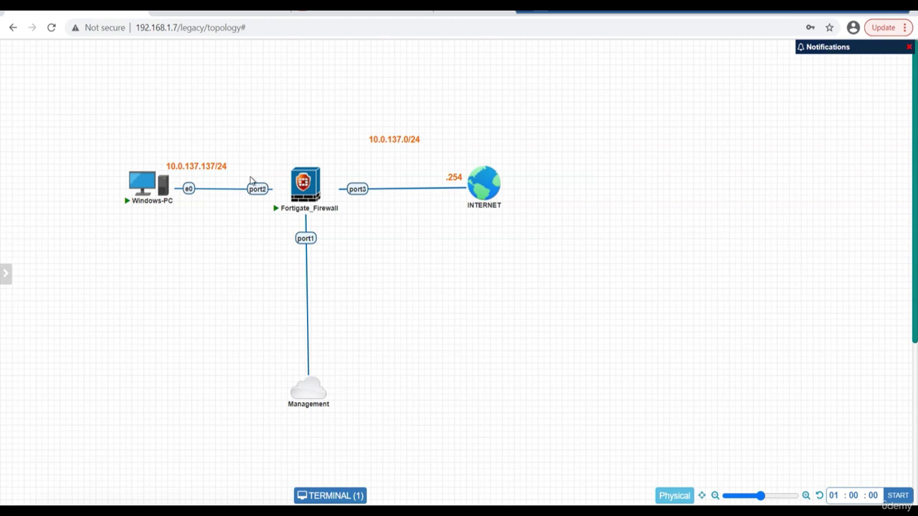
# Step: Check port2 in the topology and set the v-wire-1 policy's traffic direction from port3 to port2
pyautogui.moveTo(285, 184)
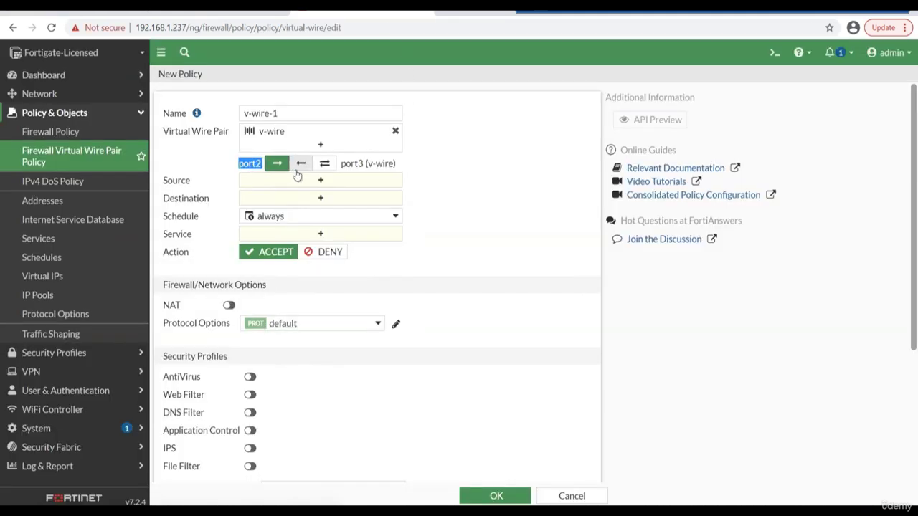
pyautogui.click(301, 164)
pyautogui.click(467, 158)
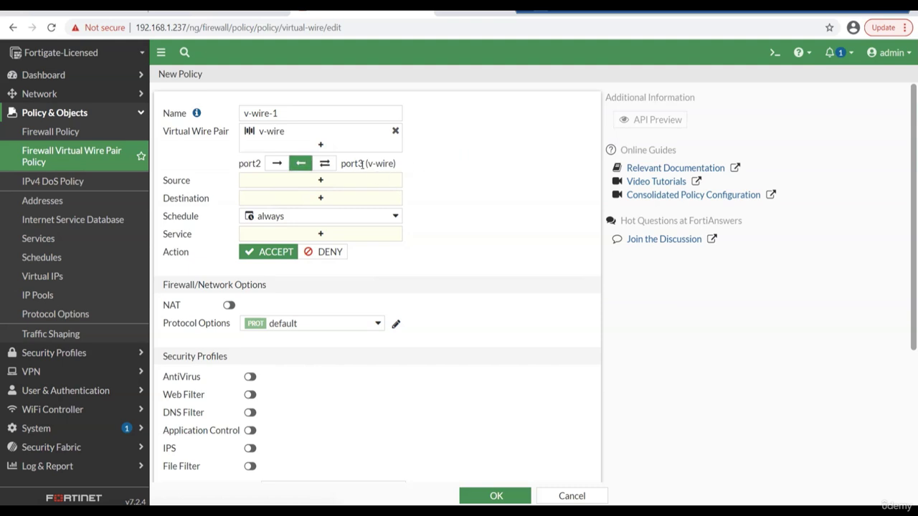
# Step: Check port3 against the lab topology and set the v-wire-1 policy's traffic direction to both ways between port2 and port3
pyautogui.moveTo(364, 165); pyautogui.dragTo(345, 165)
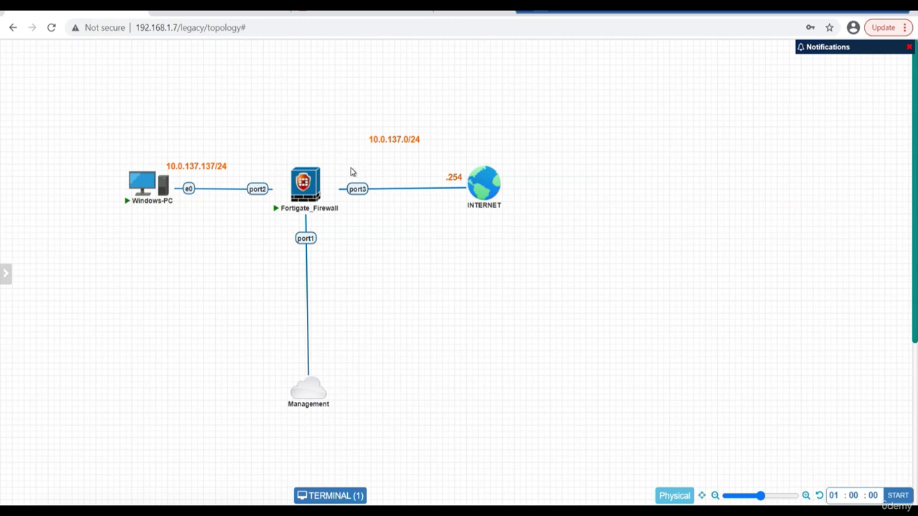
pyautogui.moveTo(333, 178)
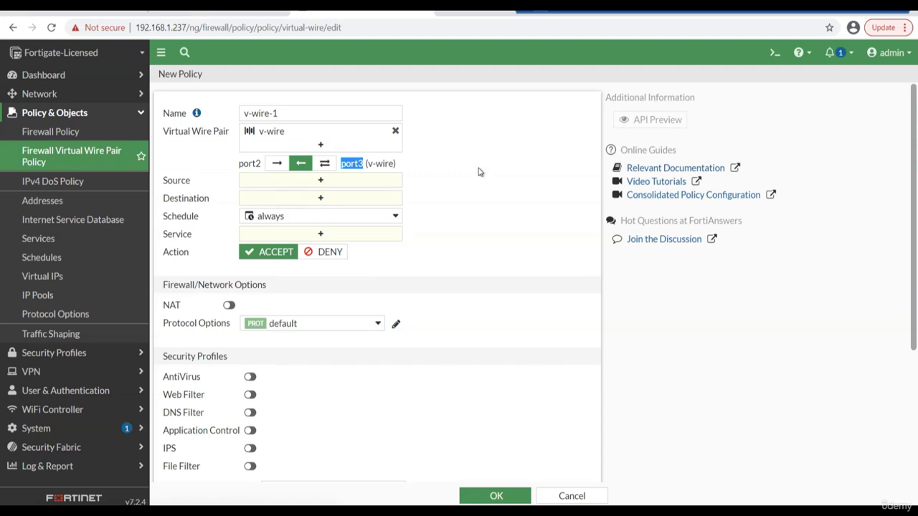
pyautogui.click(324, 164)
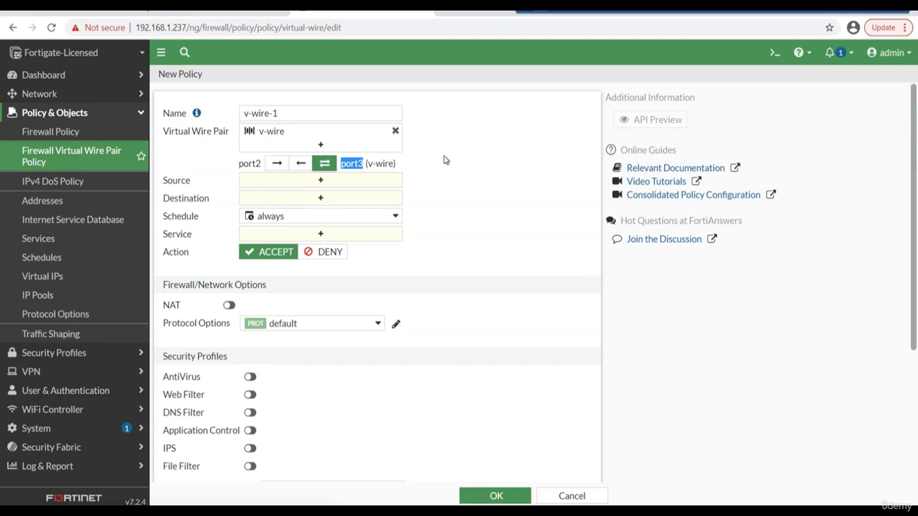
# Step: Set the v-wire-1 policy's source and destination to all and its service to ALL
pyautogui.click(299, 180)
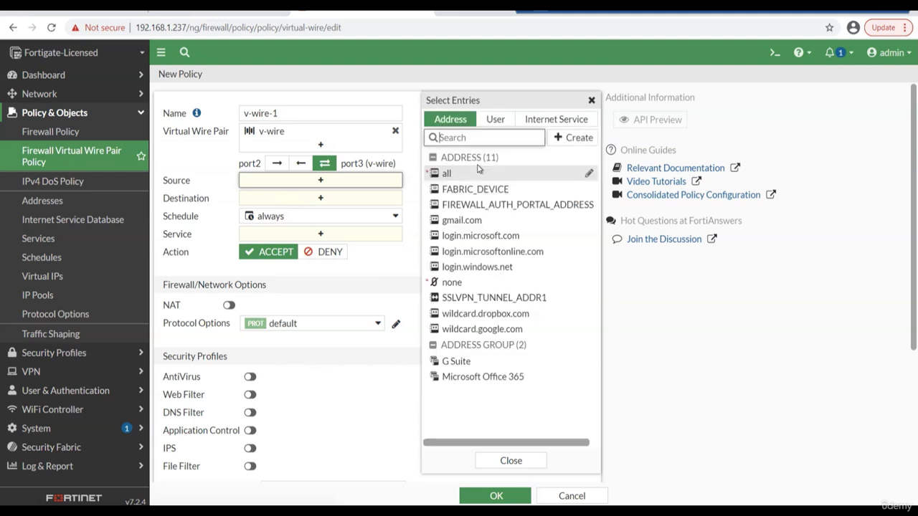
pyautogui.click(447, 175)
pyautogui.click(315, 211)
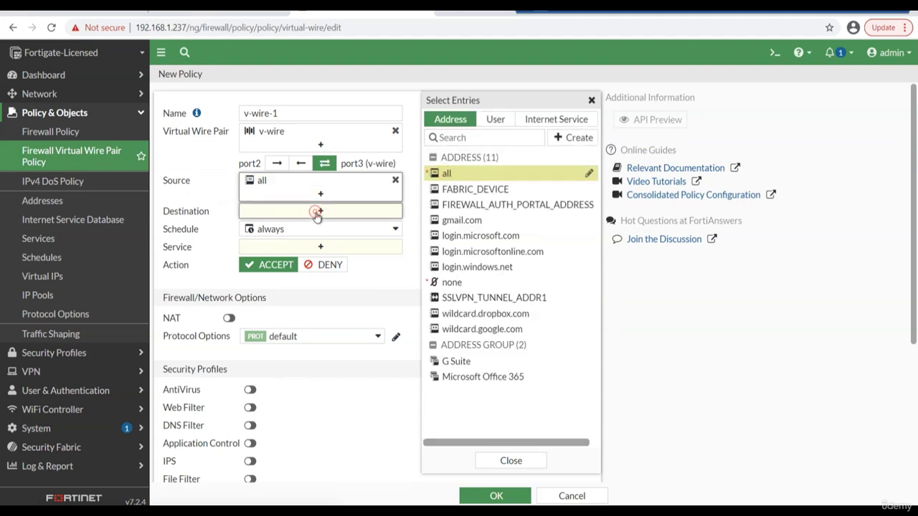
pyautogui.click(438, 174)
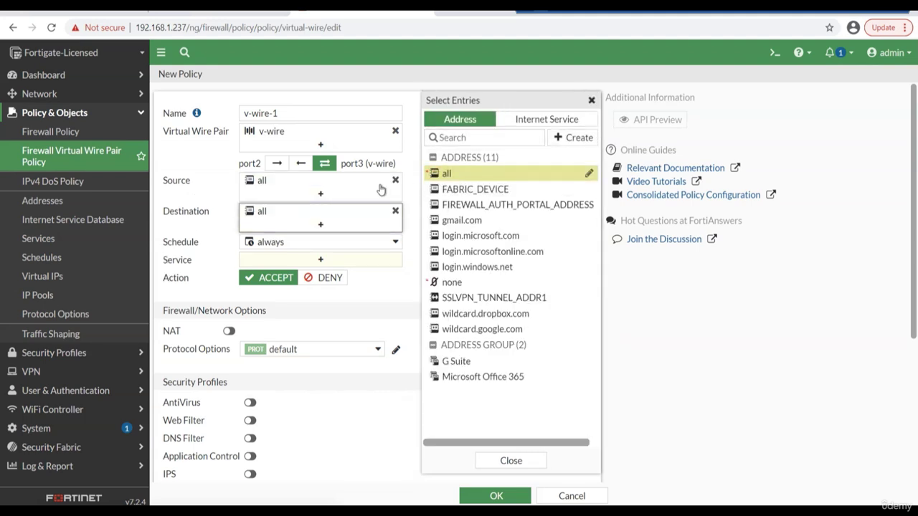
pyautogui.click(322, 260)
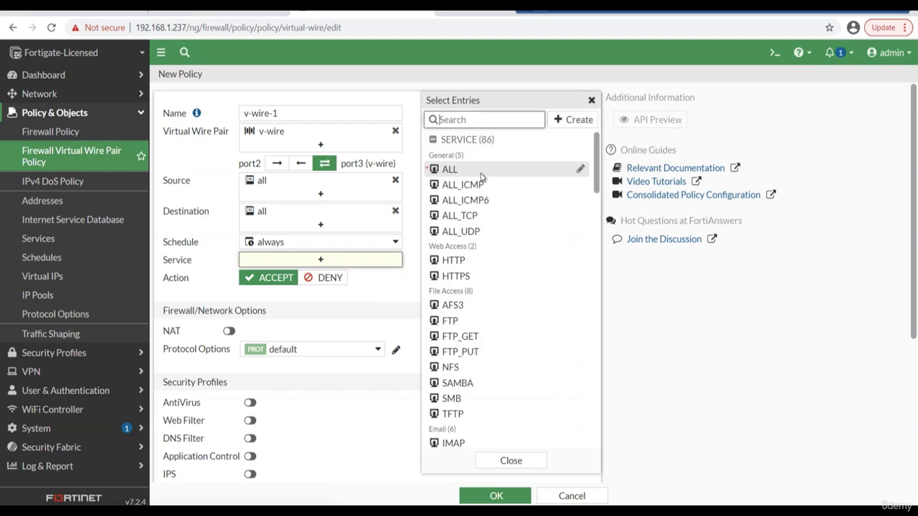
pyautogui.click(449, 170)
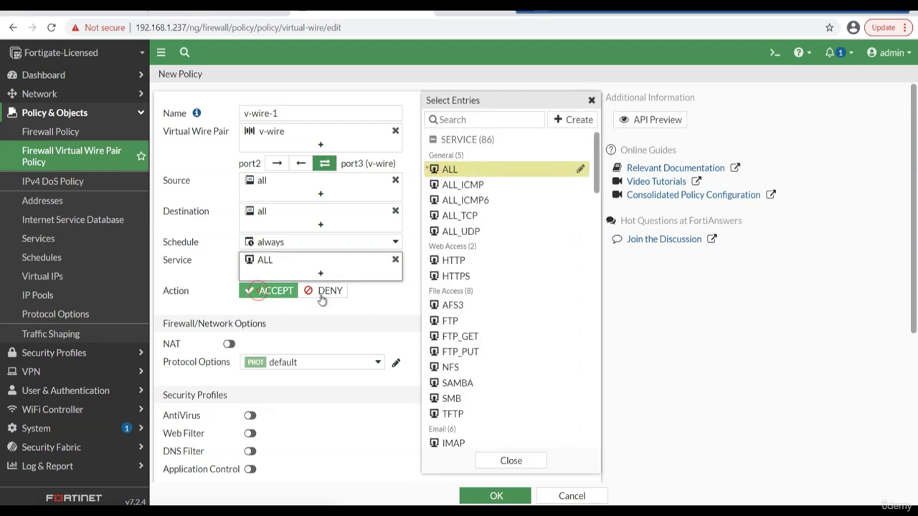
pyautogui.click(368, 320)
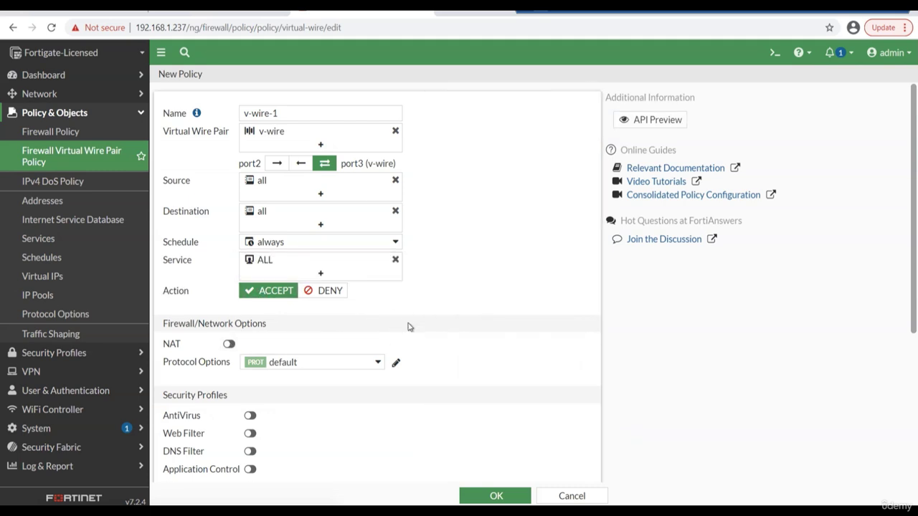
# Step: Log all sessions for the policy's allowed traffic and save the policy
pyautogui.scroll(-3, 433, 314)
pyautogui.scroll(-1, 460, 310)
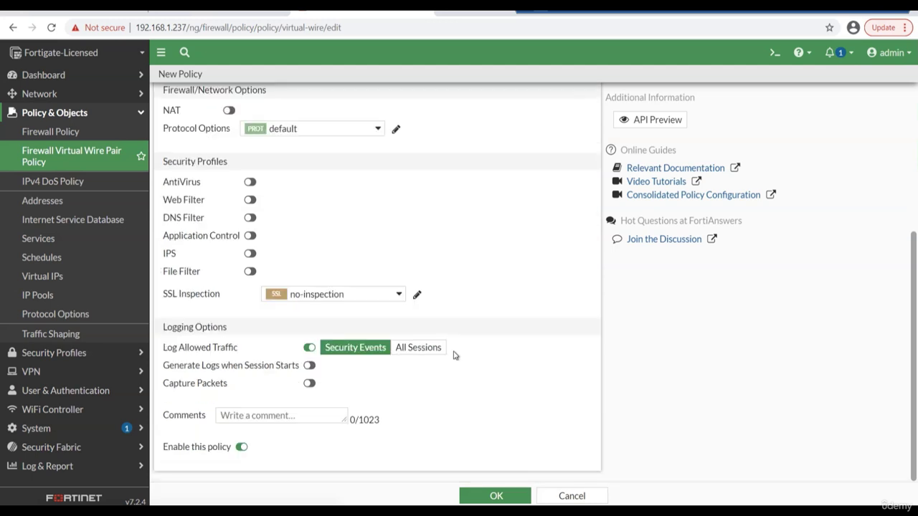
pyautogui.click(418, 347)
pyautogui.click(509, 497)
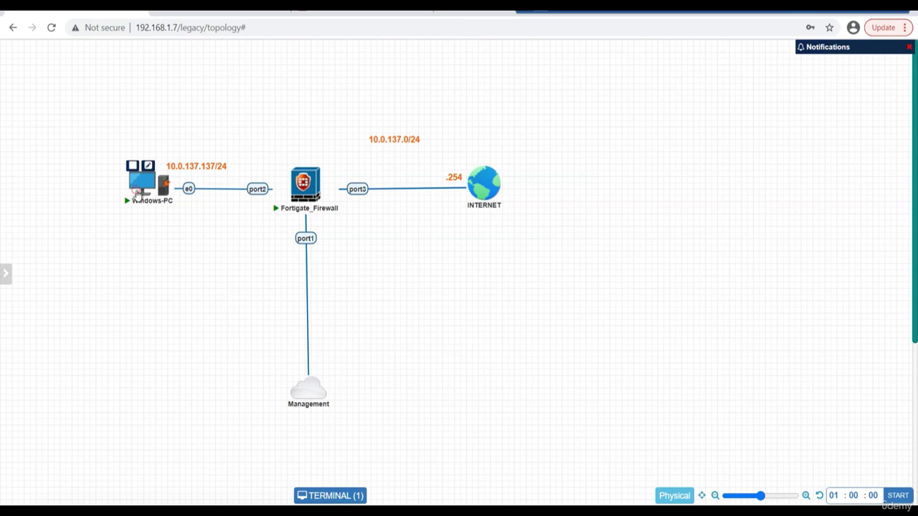
# Step: Switch to the Windows-PC console, reconnect the session and ping 8.8.8.8 from its terminal
pyautogui.click(139, 187)
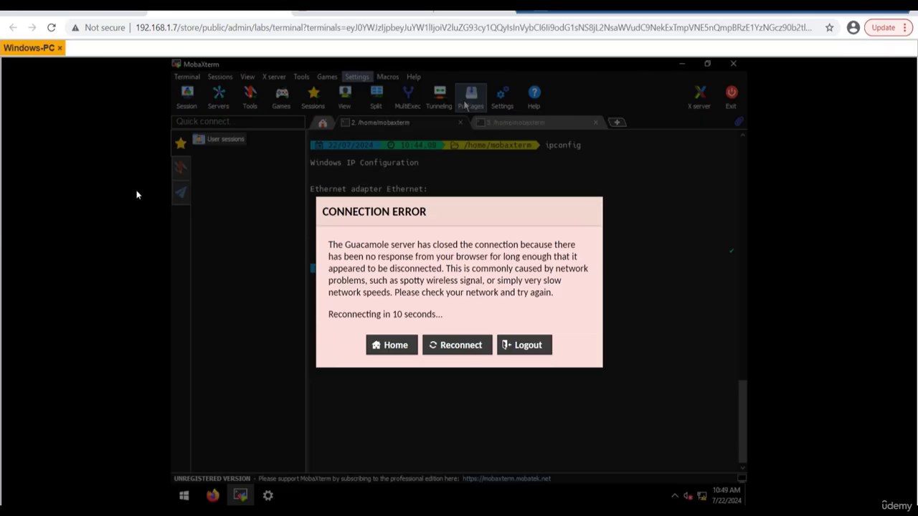
pyautogui.click(471, 347)
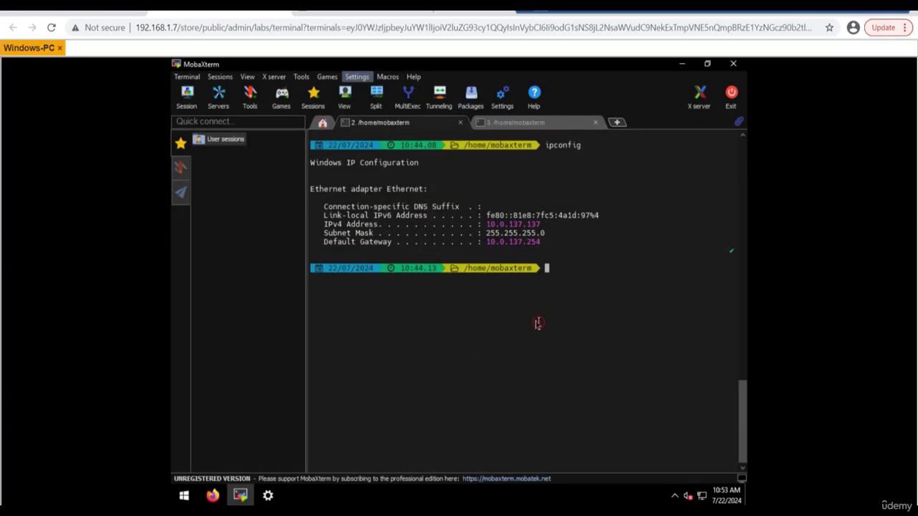
pyautogui.write('ping 8.8.8.8')
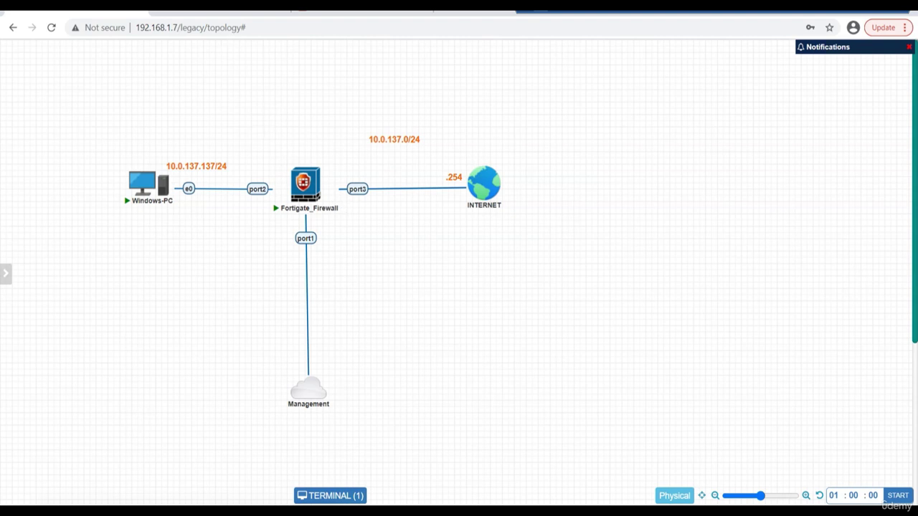
# Step: Minimize the terminal on the Windows PC, open Firefox and close its What's new page
pyautogui.click(217, 13)
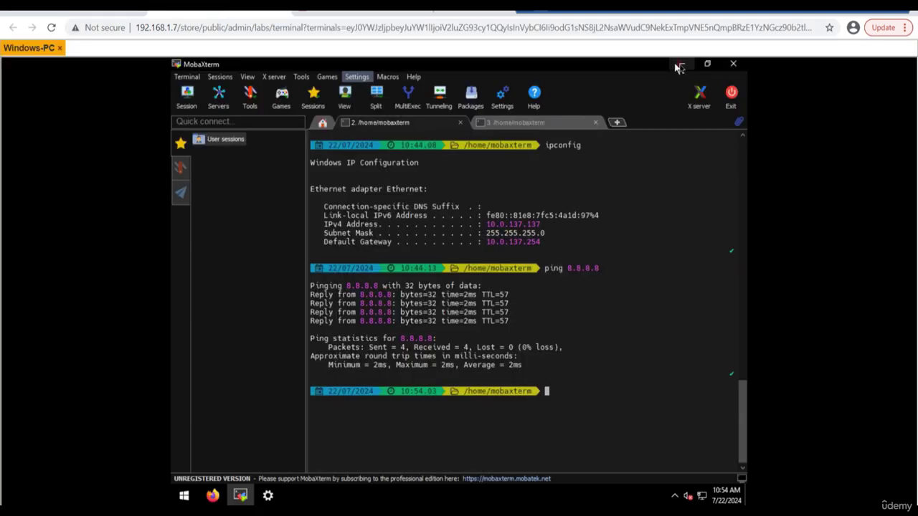
pyautogui.click(680, 64)
pyautogui.click(192, 143)
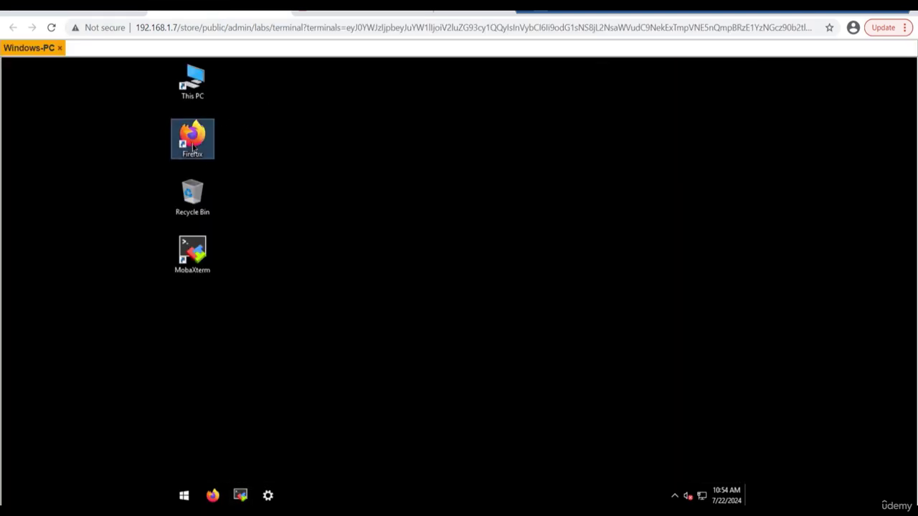
pyautogui.doubleClick(195, 147)
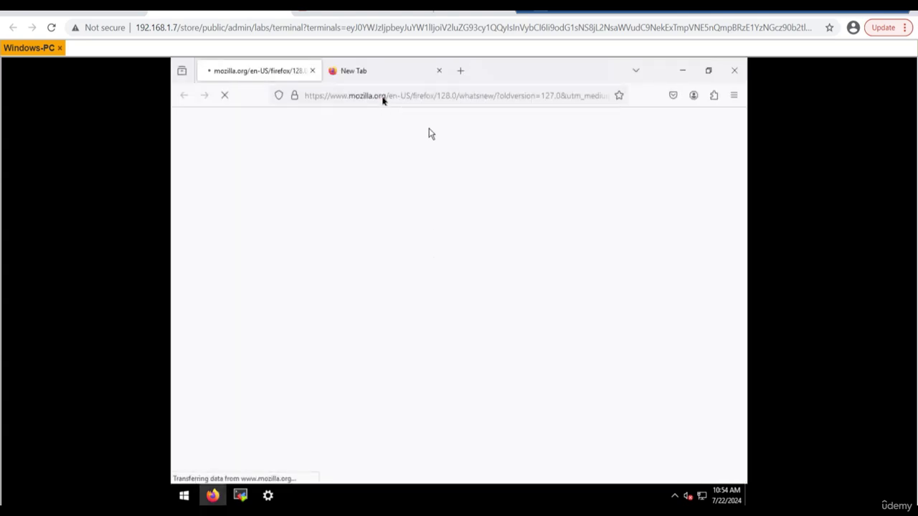
pyautogui.click(382, 96)
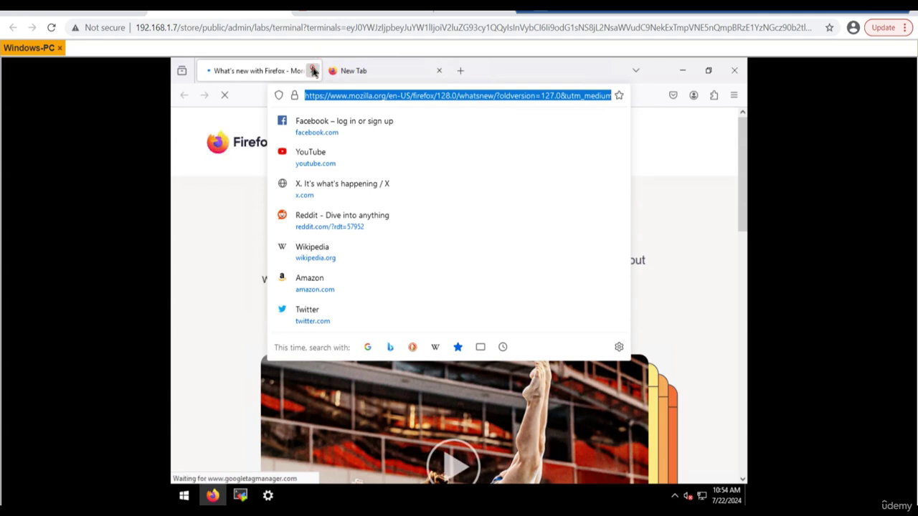
pyautogui.click(311, 70)
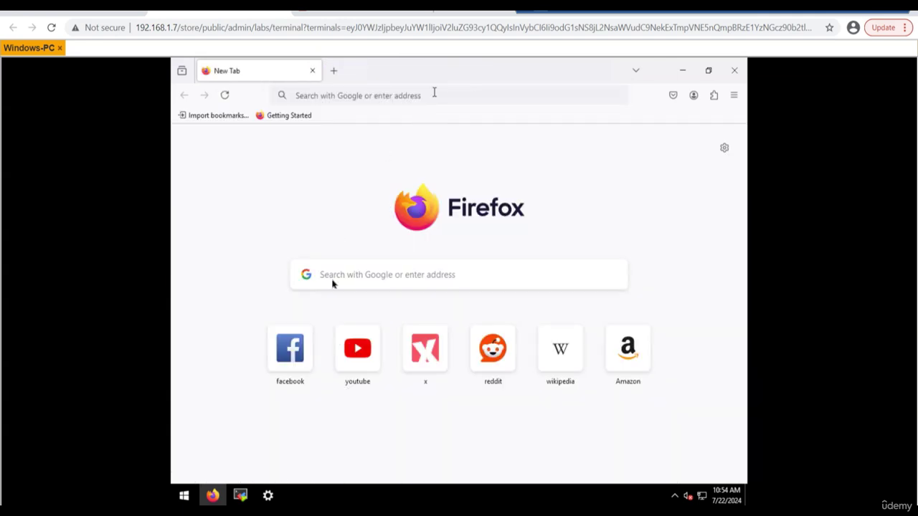
# Step: Load YouTube and Wikipedia in separate Firefox tabs to generate web traffic through the firewall
pyautogui.click(355, 348)
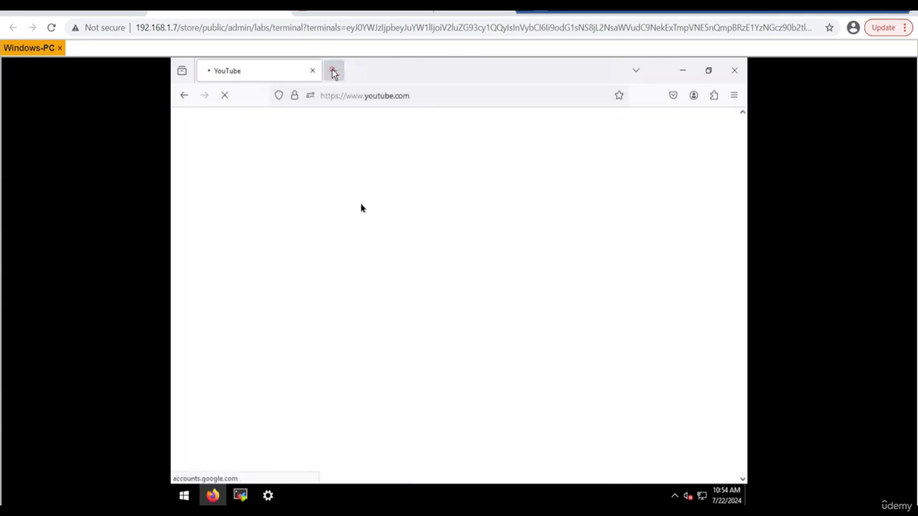
pyautogui.click(333, 71)
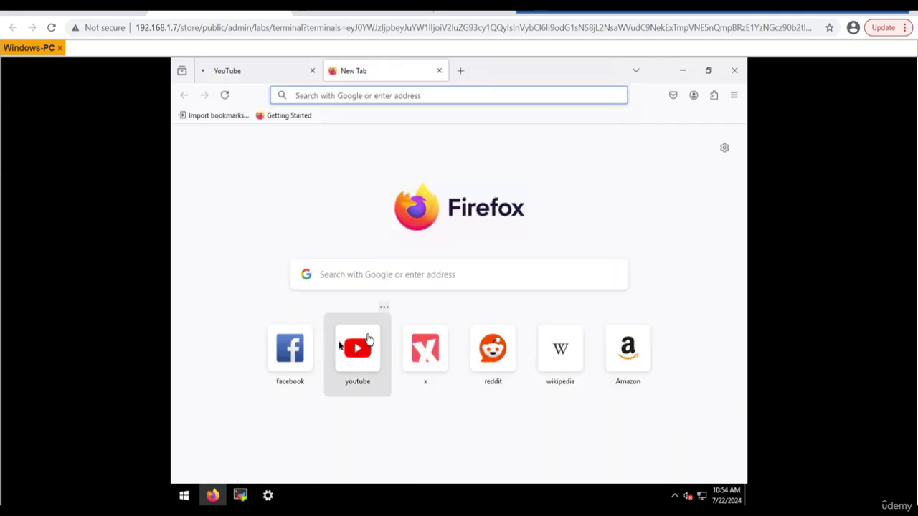
pyautogui.click(561, 352)
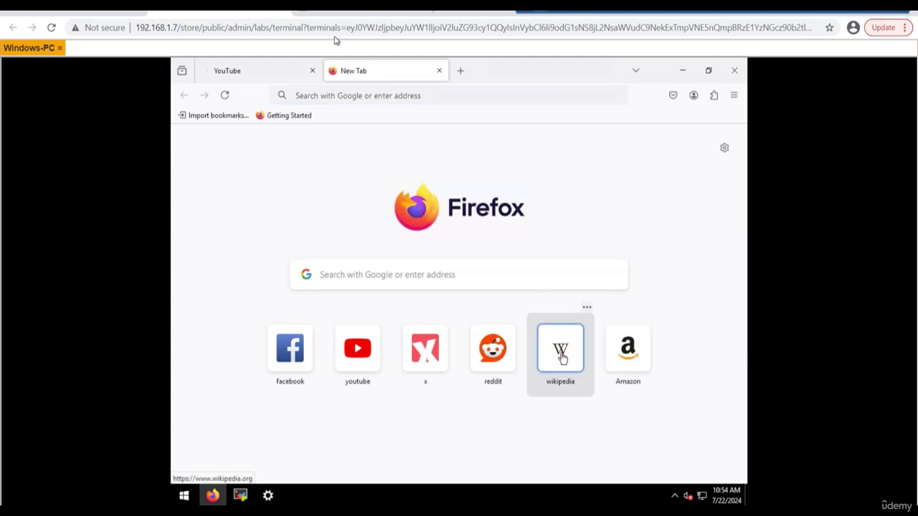
# Step: Examine how the YouTube feed and the Wikipedia home page load on the Windows PC, and minimize Firefox
pyautogui.click(260, 74)
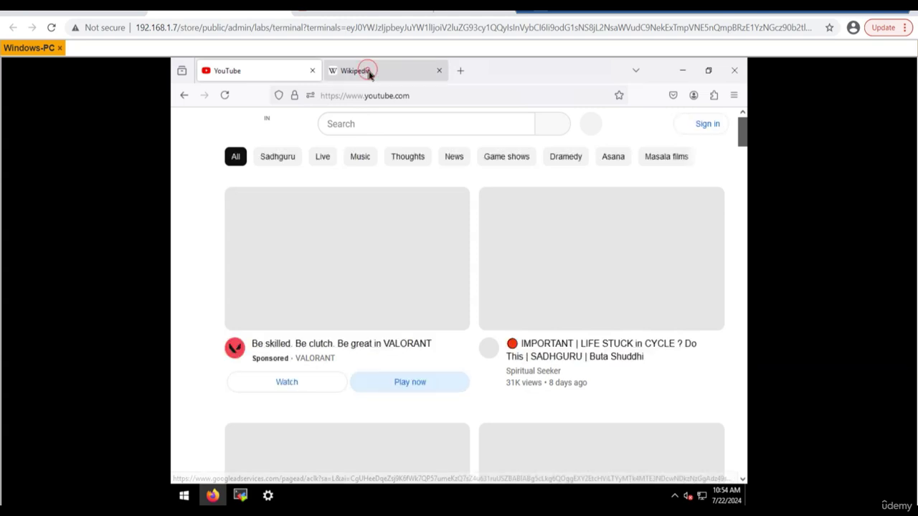
pyautogui.click(369, 71)
pyautogui.click(245, 74)
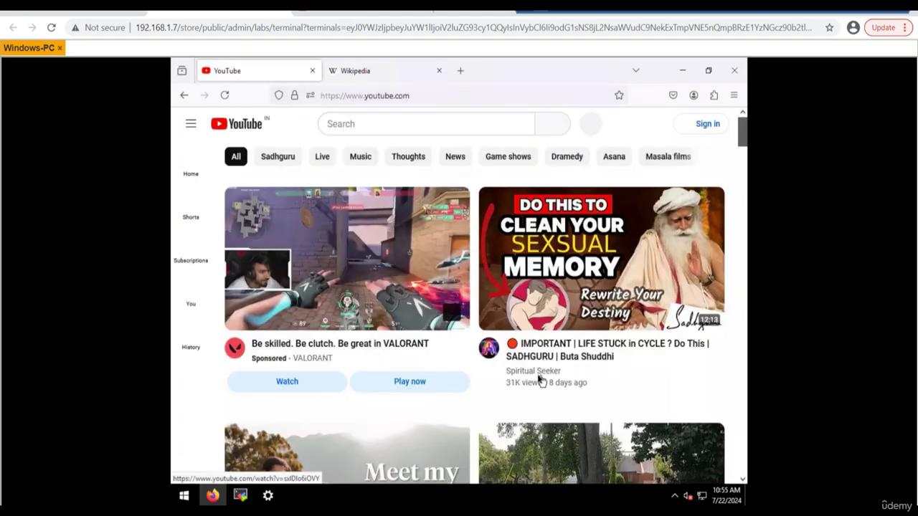
pyautogui.scroll(-1, 541, 380)
pyautogui.scroll(-10, 535, 377)
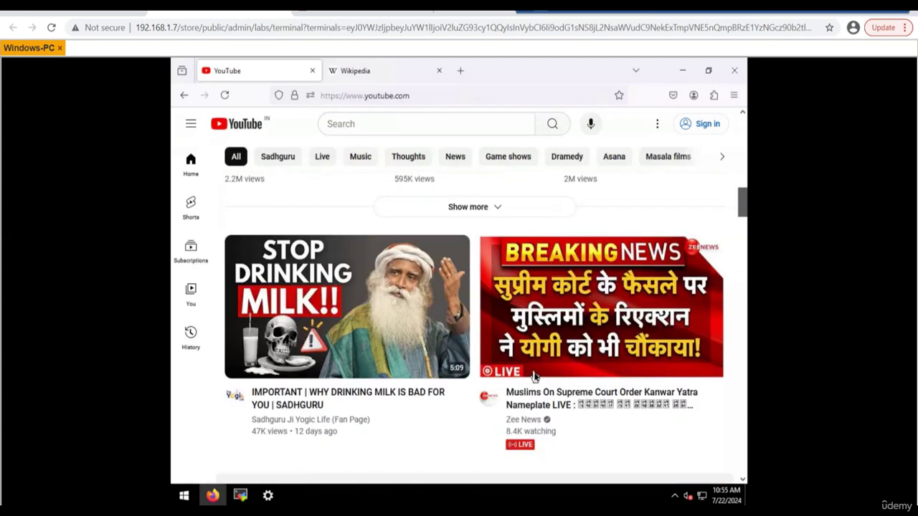
pyautogui.scroll(-6, 534, 376)
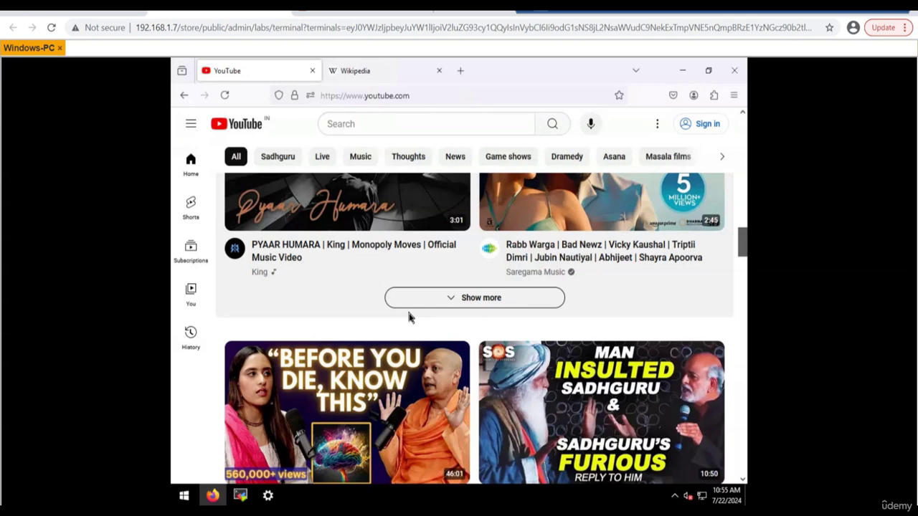
pyautogui.scroll(-2, 409, 317)
pyautogui.scroll(-3, 409, 317)
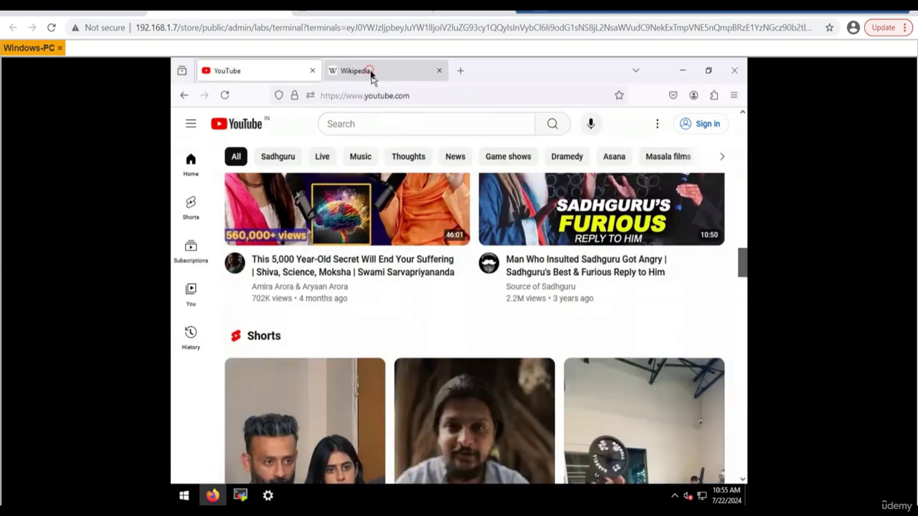
pyautogui.click(371, 74)
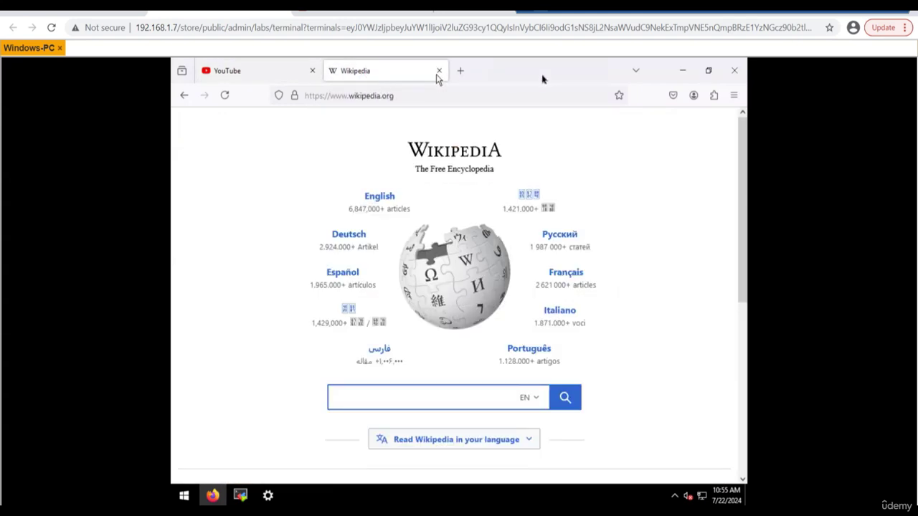
pyautogui.click(682, 75)
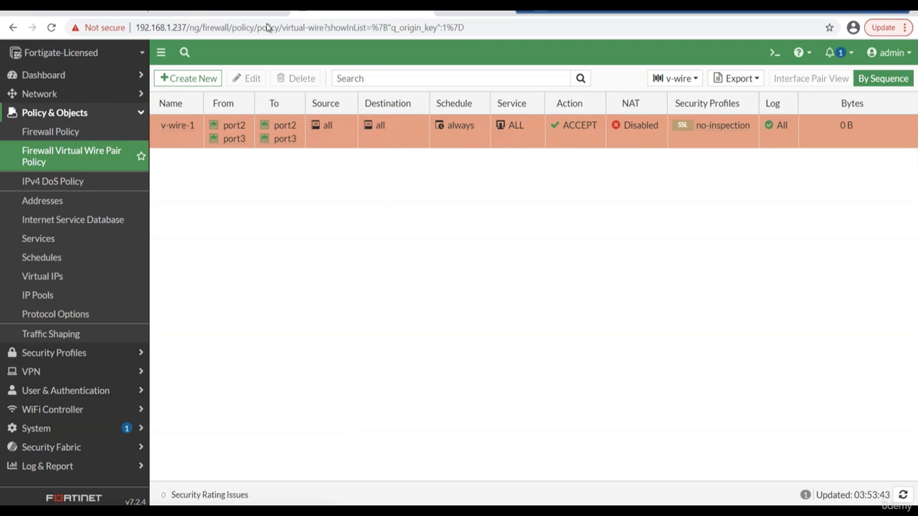
# Step: Examine the firewall's live traffic in the FortiView Sources, Destinations and Sessions dashboards
pyautogui.click(61, 79)
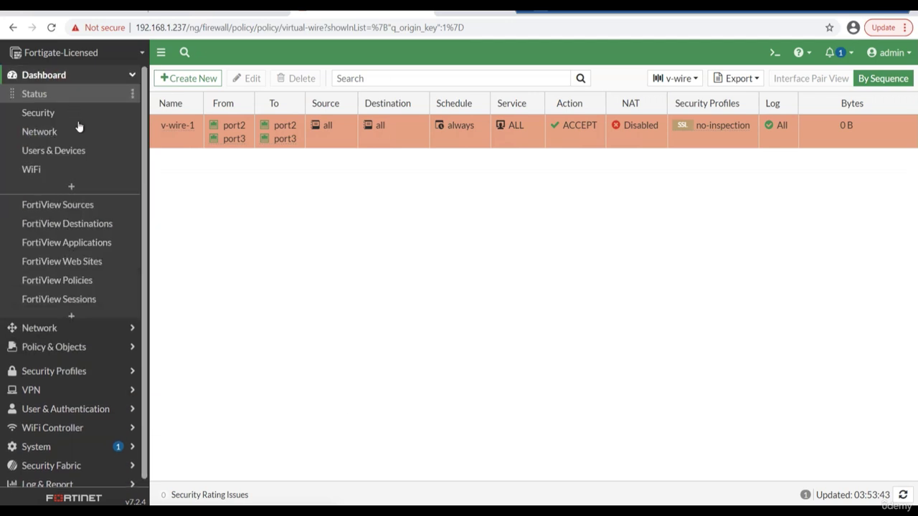
pyautogui.click(91, 204)
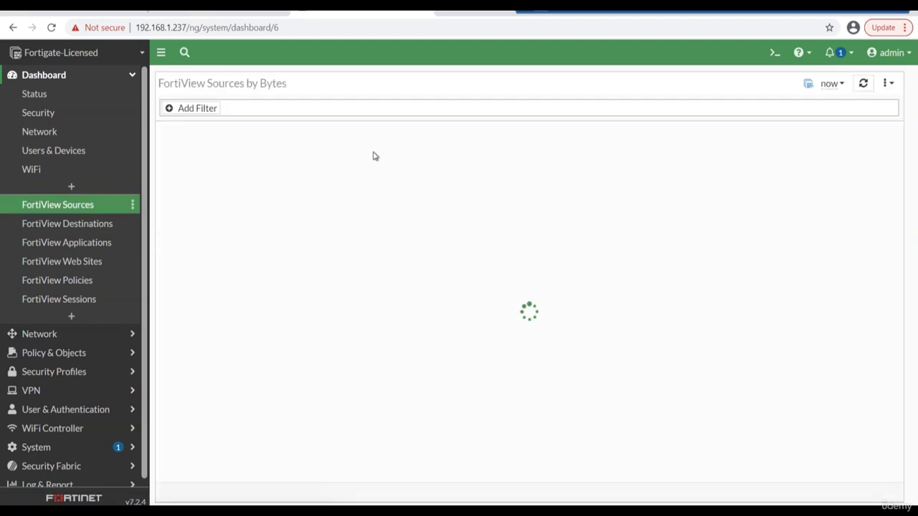
pyautogui.click(67, 223)
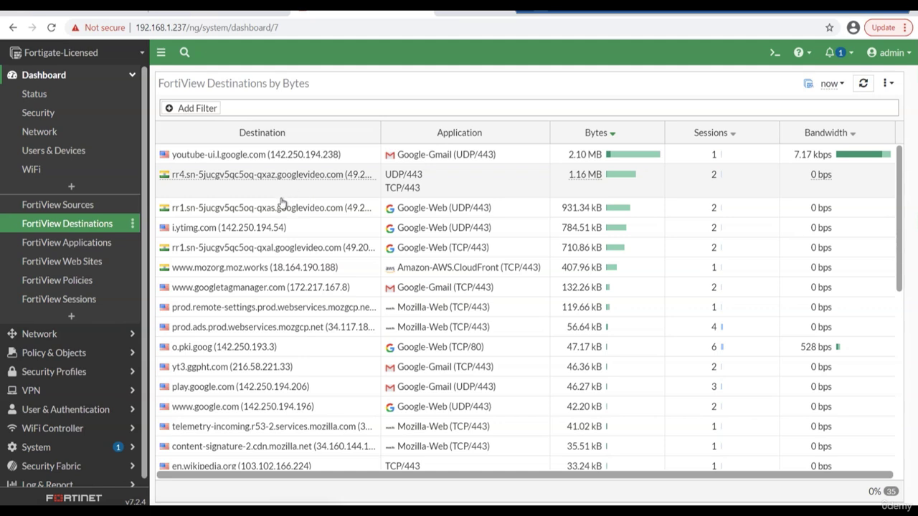
pyautogui.click(100, 304)
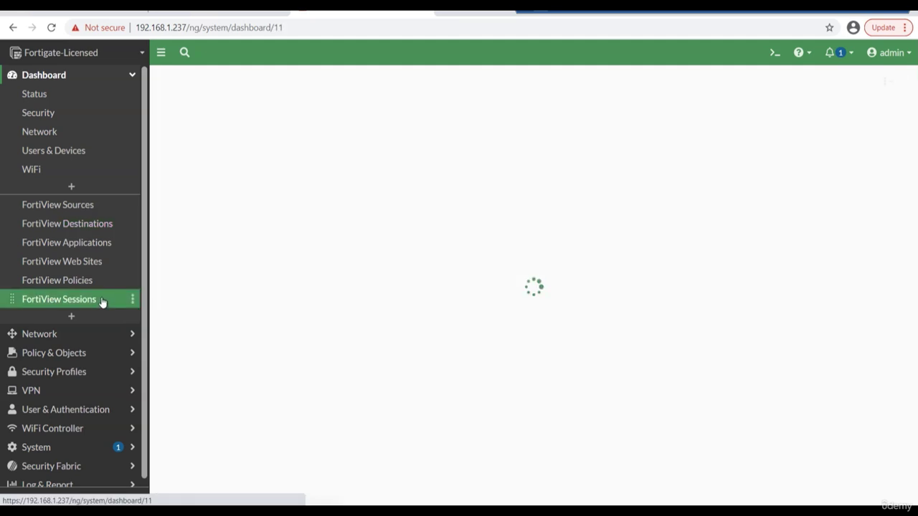